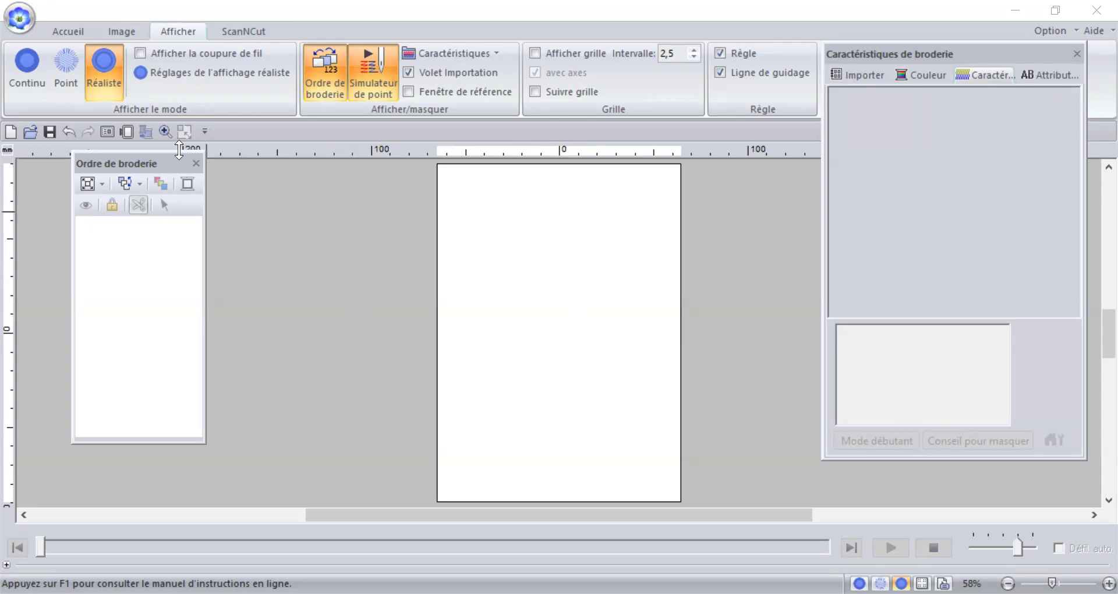
Move the floating Ordre de broderie window clear of the ruler and shift the Caractéristiques de broderie window slightly lower.
drag(179, 149, 179, 161)
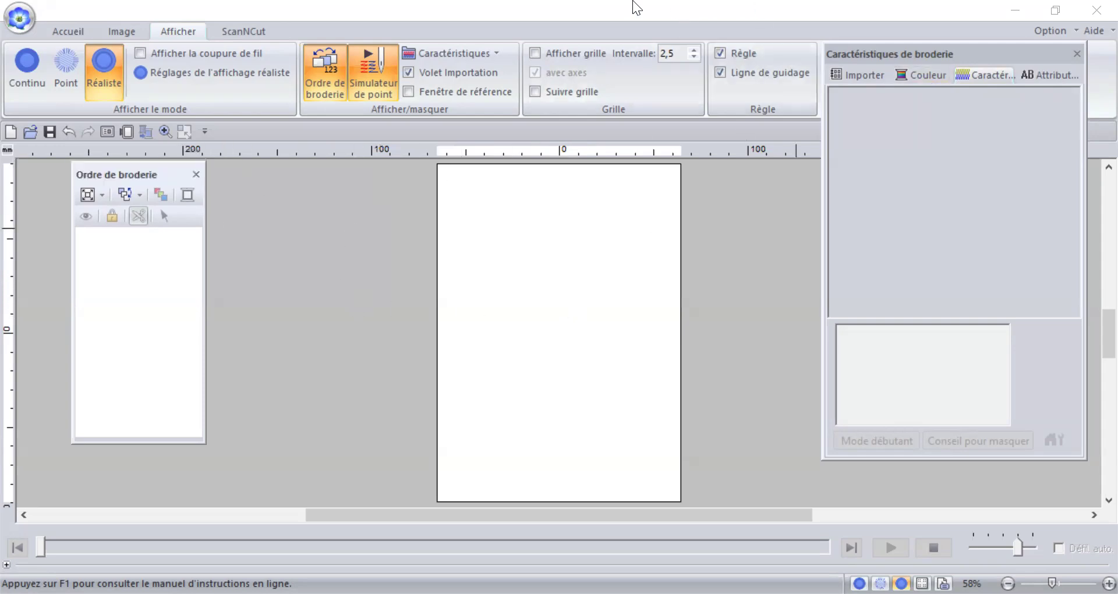
click(70, 33)
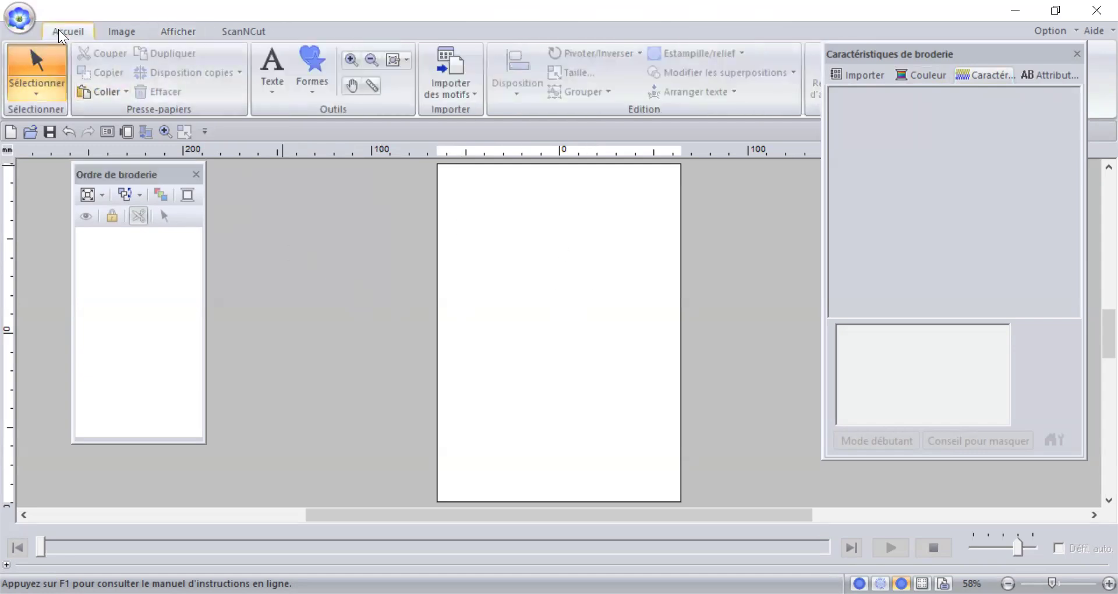
click(439, 97)
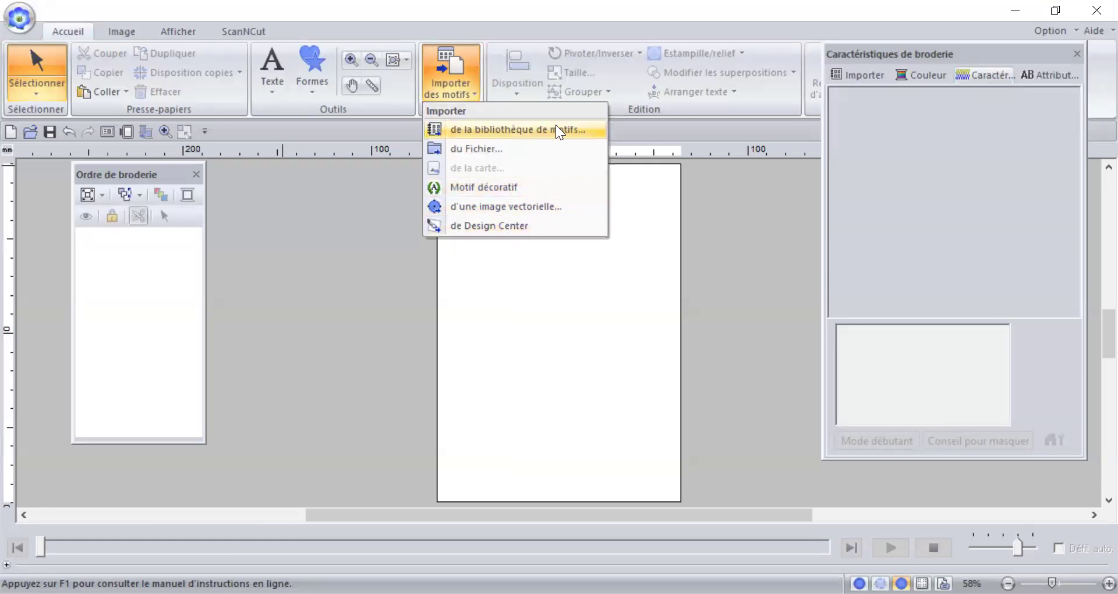
click(384, 204)
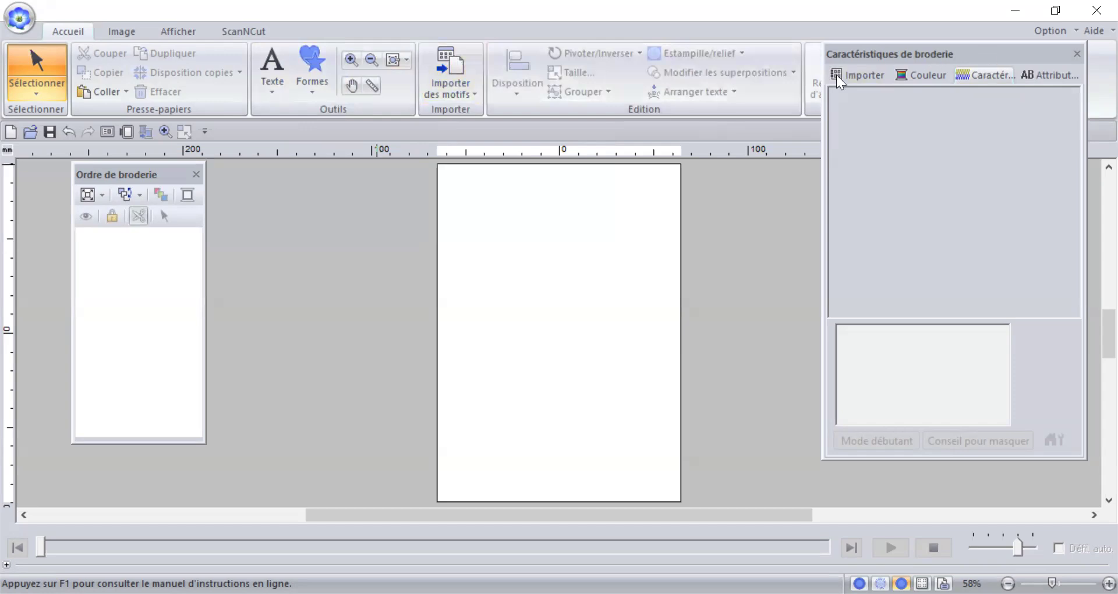
drag(935, 57, 930, 69)
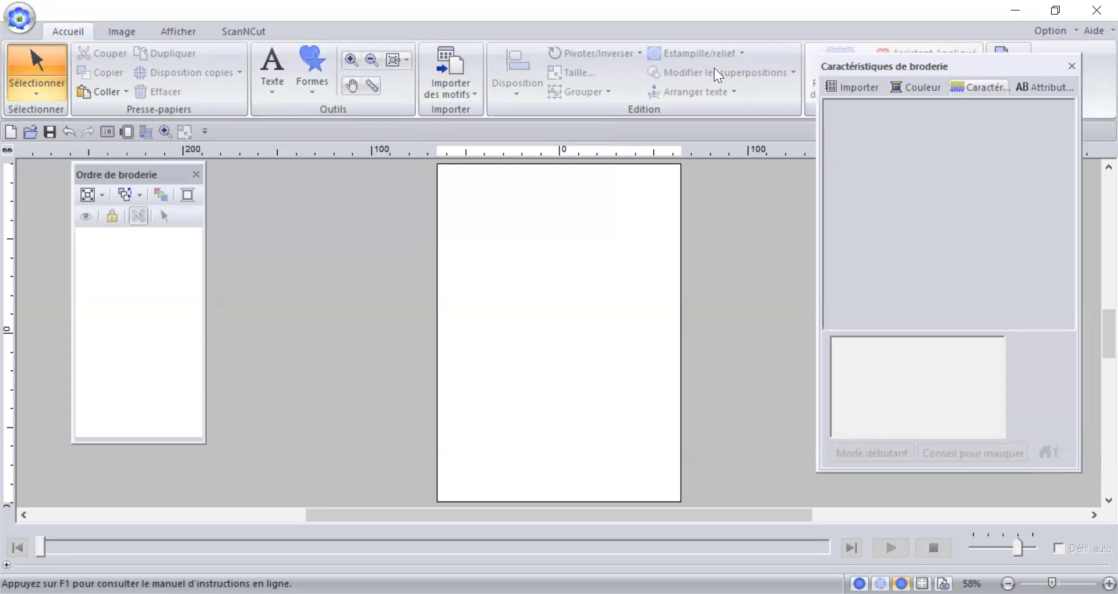
Examine the available design import sources and the categories of the Bibliothèque de motifs.
click(181, 33)
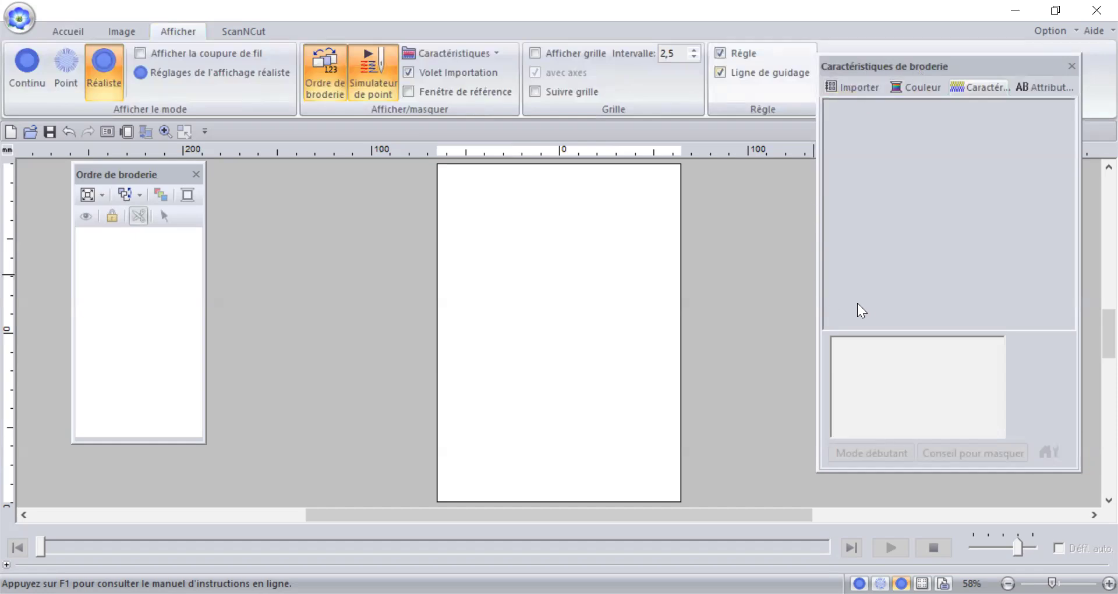
click(866, 87)
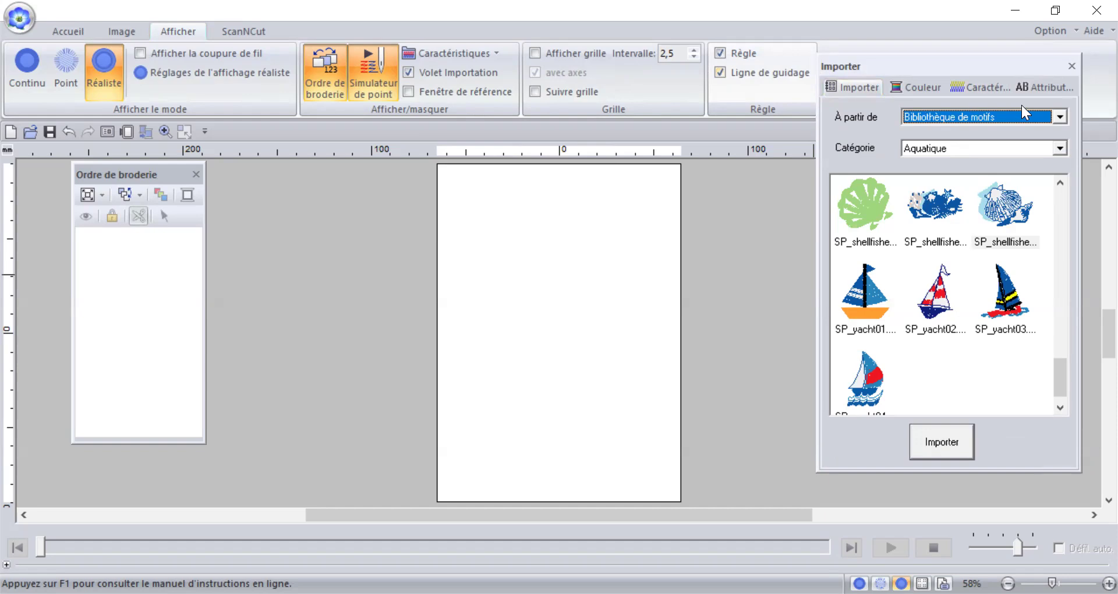
click(1058, 116)
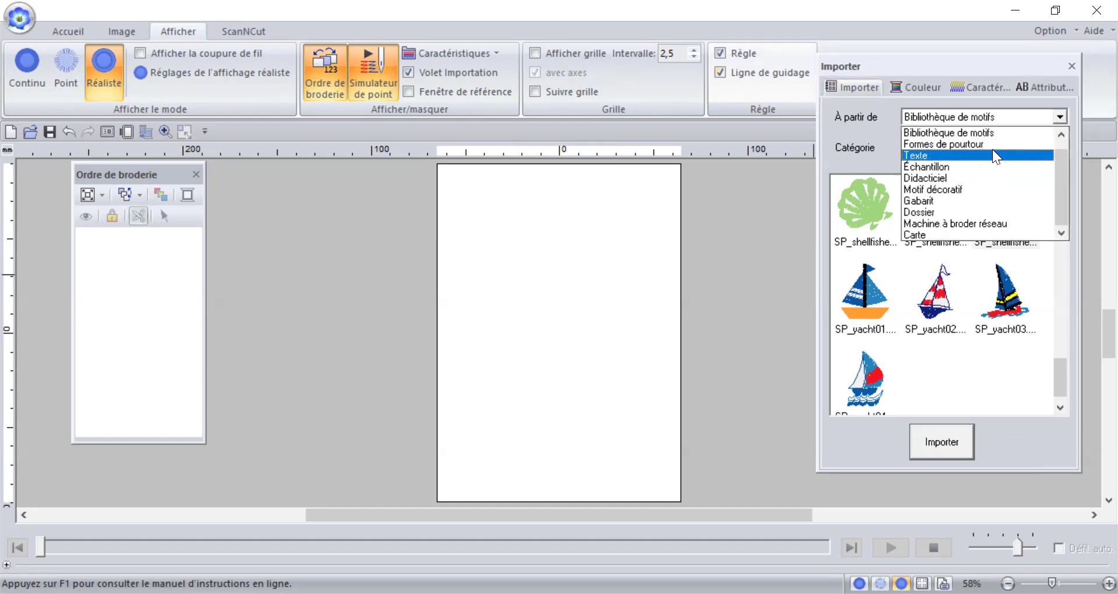
scroll(1057, 149, up, 1)
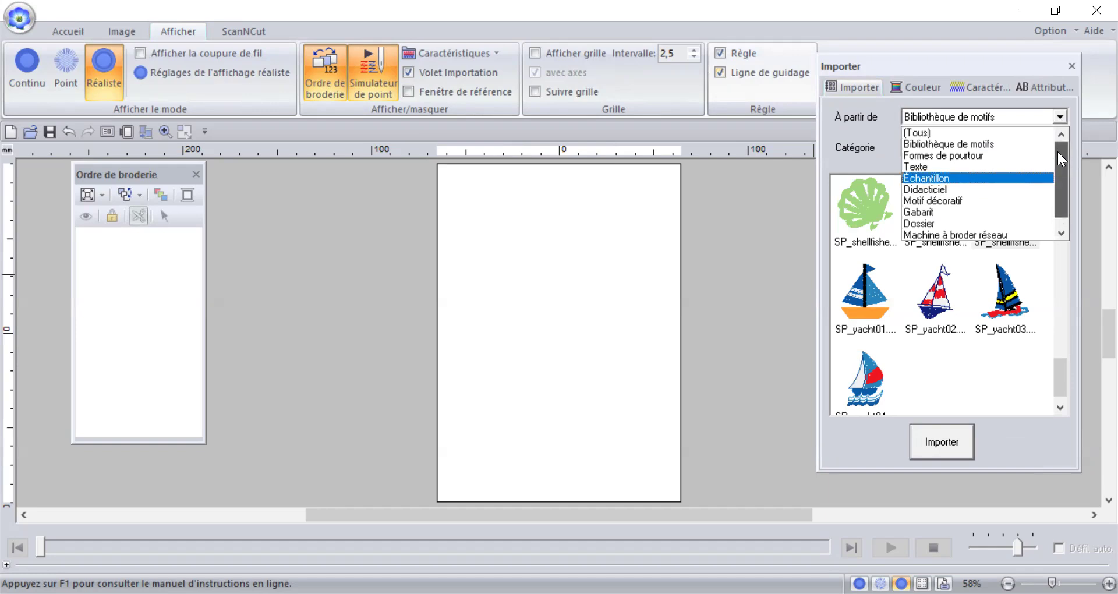
click(1040, 116)
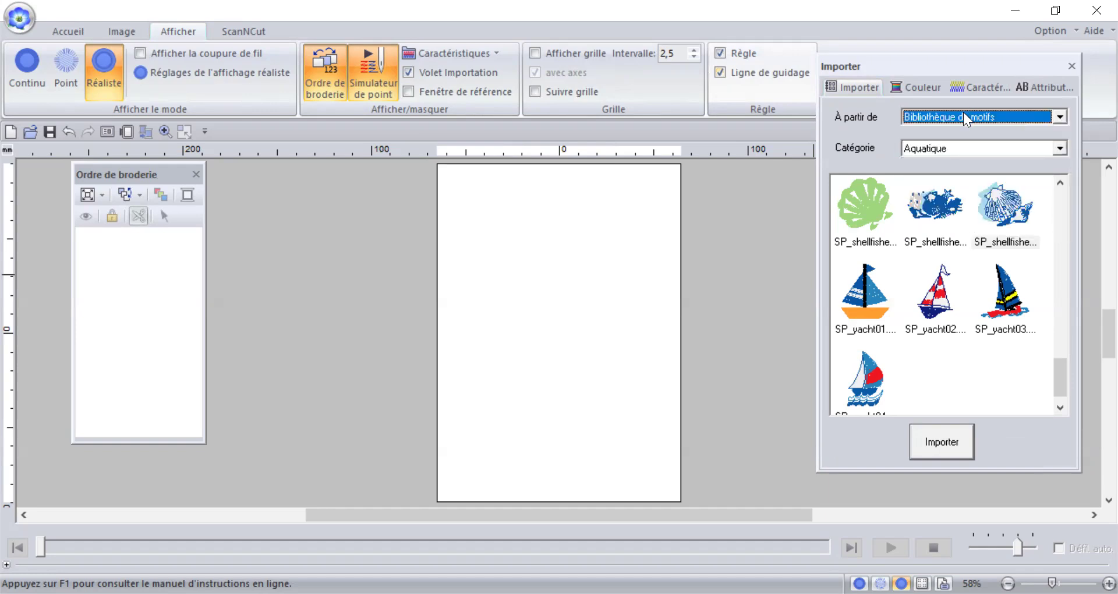
click(1059, 147)
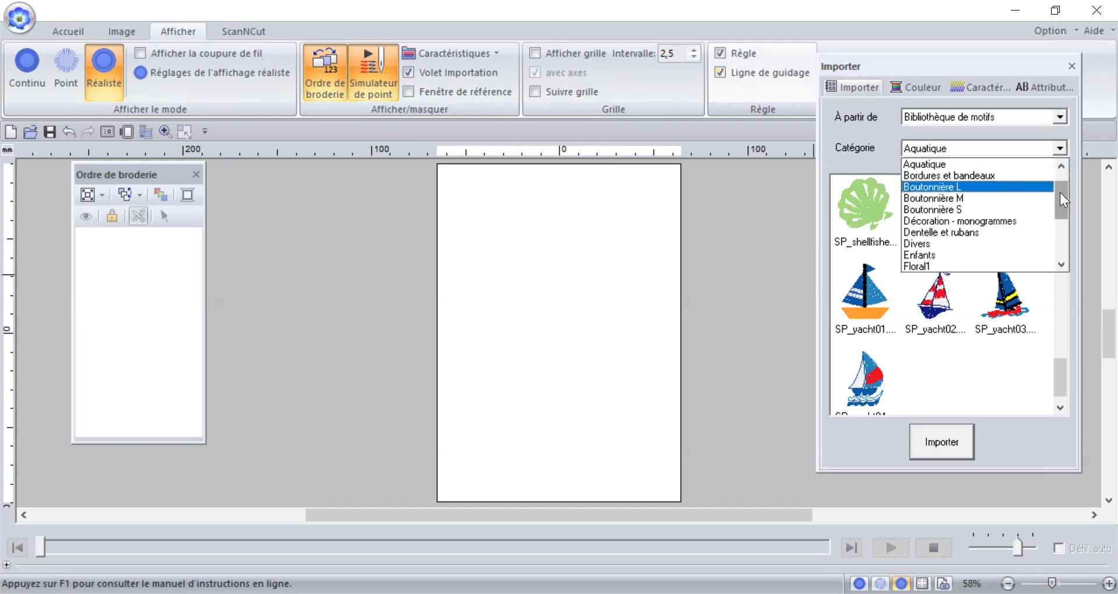
scroll(1060, 192, up, 2)
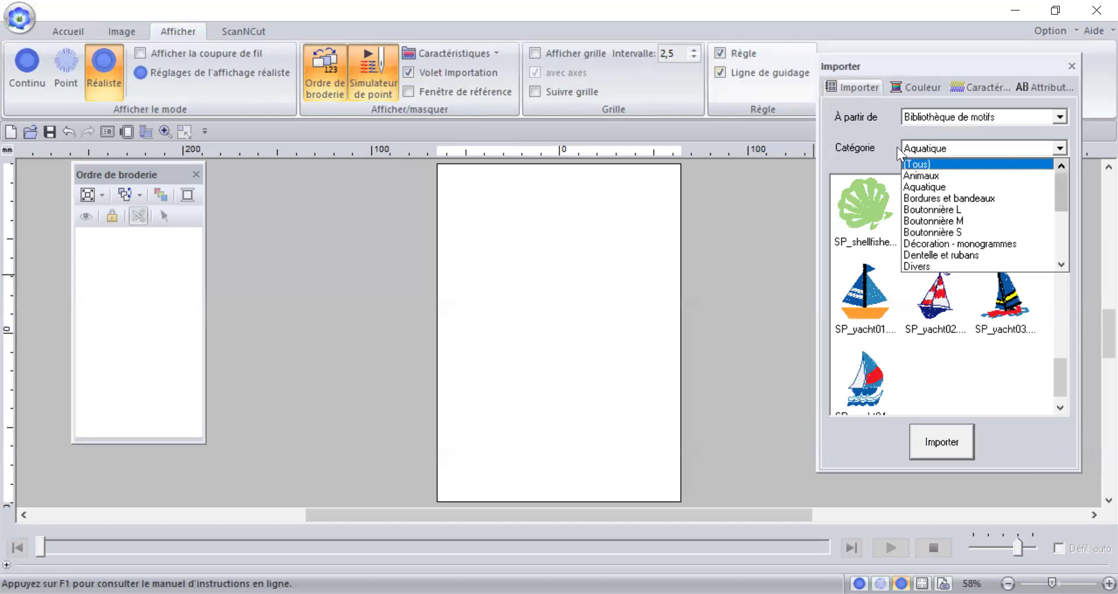
click(943, 145)
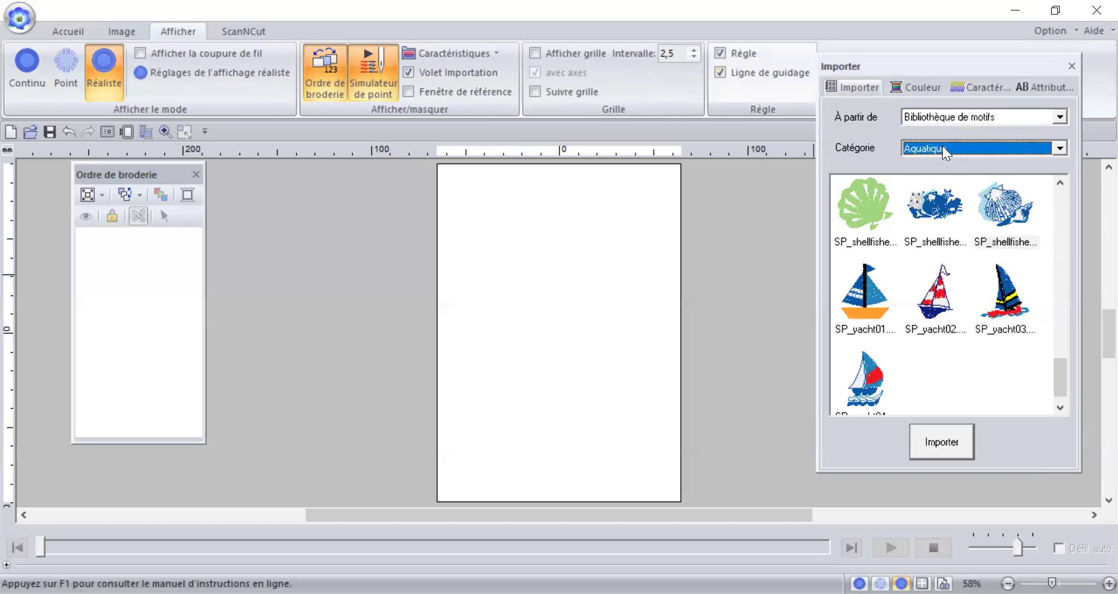
Import the shell design SP_shellfishes03.pes from the Aquatique category and move it slightly lower on the page.
click(1004, 200)
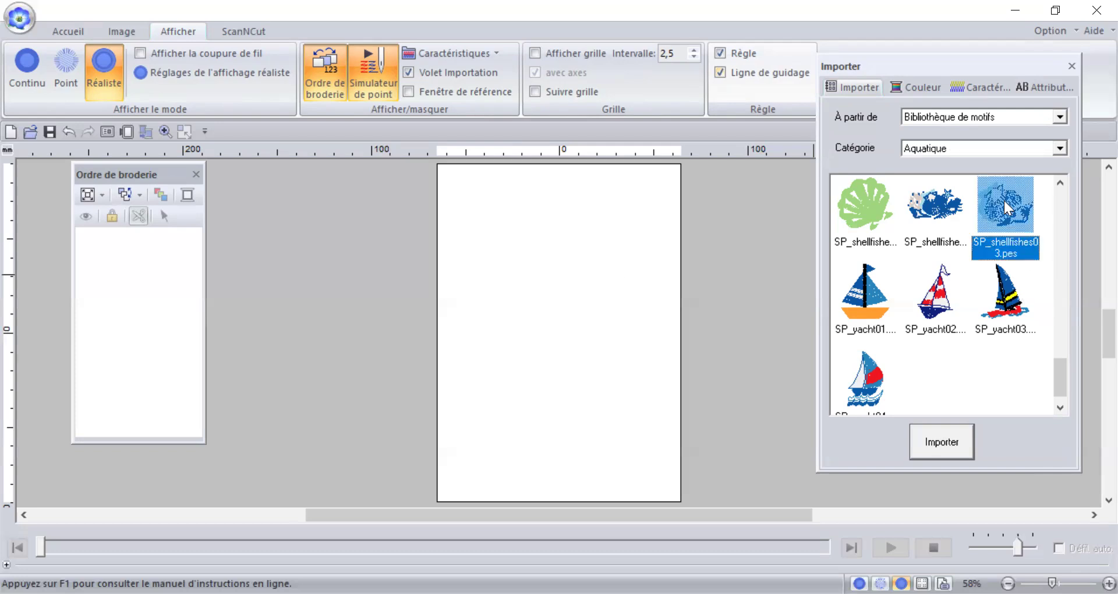
click(943, 446)
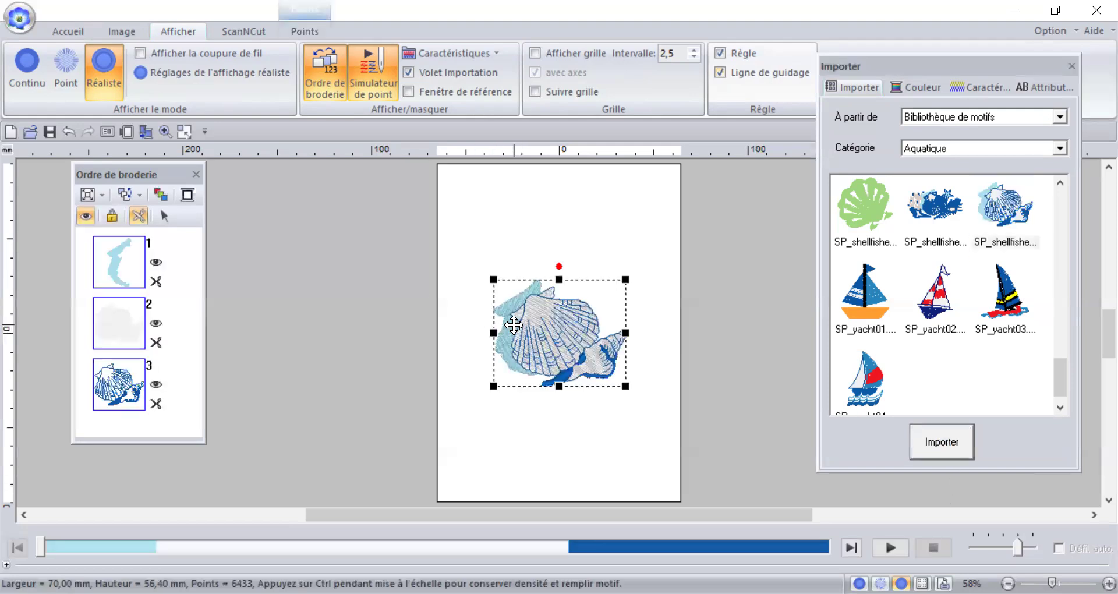
drag(535, 328, 535, 347)
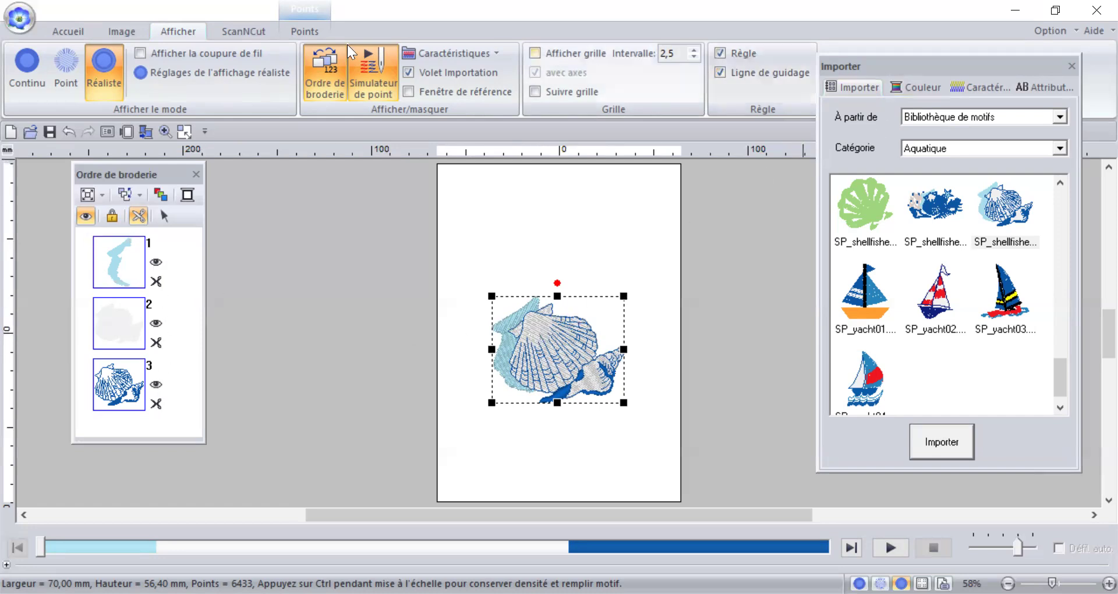
Create an appliqué around the shells with Contour piqué, Point en V tacking, a 3,0 mm Point zigzag at density 4,5 and 2,0 mm distance.
click(61, 33)
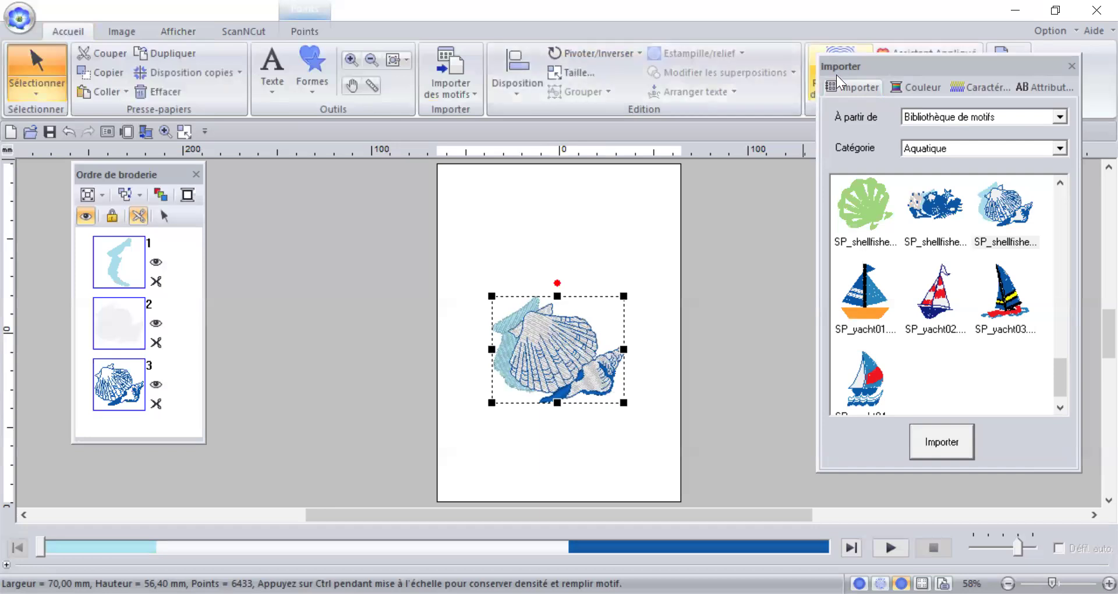
drag(894, 66, 894, 134)
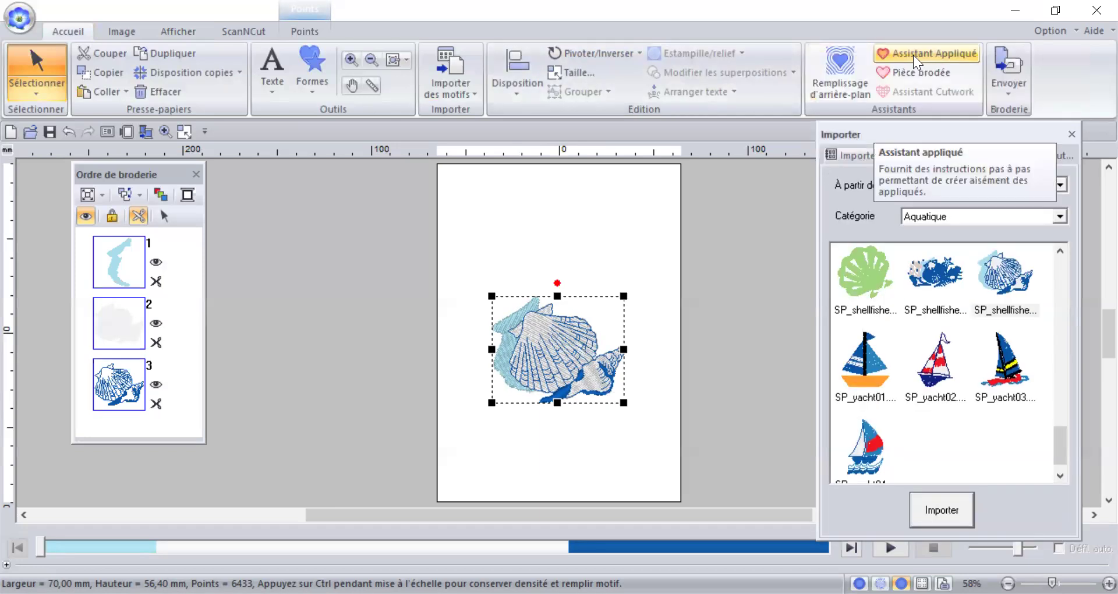
click(915, 56)
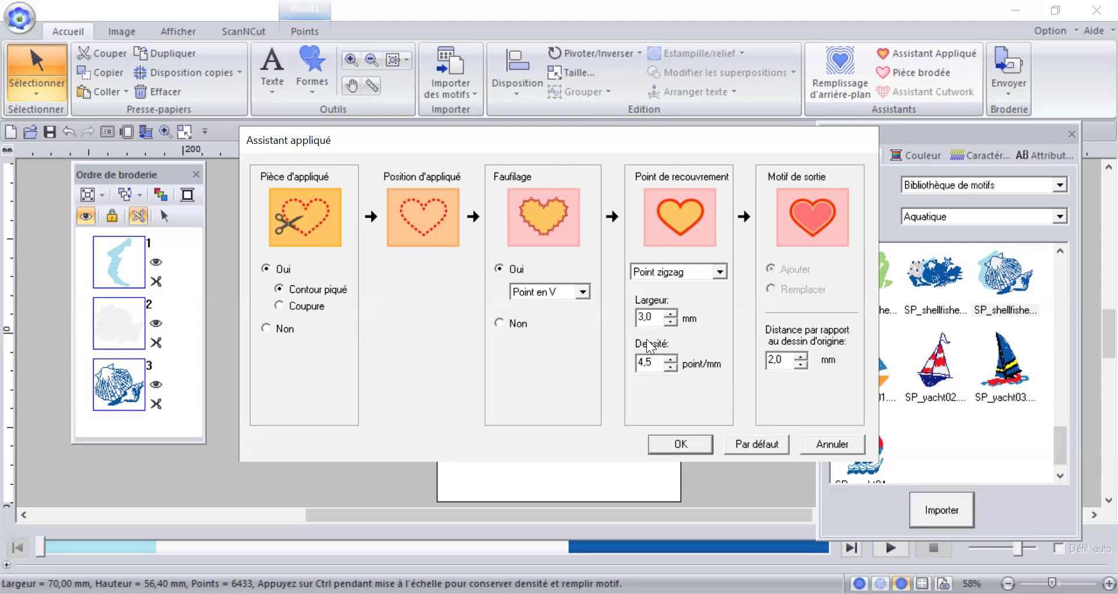
click(682, 445)
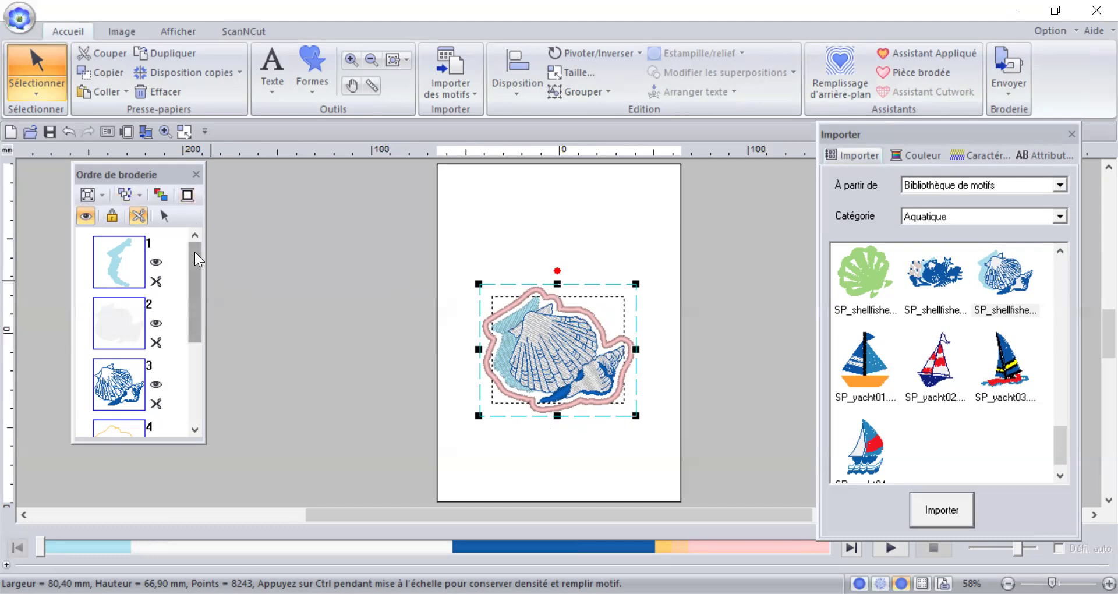
Cut appliqué elements 5 and 6, the second thin outline and the pink covering stitch, from the embroidery order.
drag(198, 260, 191, 345)
click(259, 310)
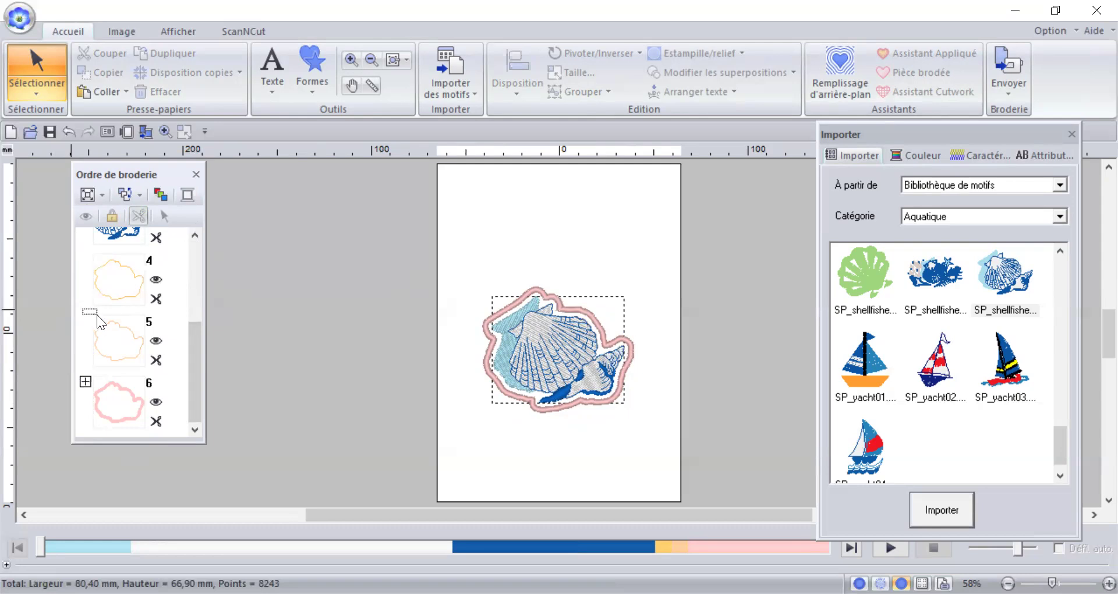
drag(115, 327, 153, 430)
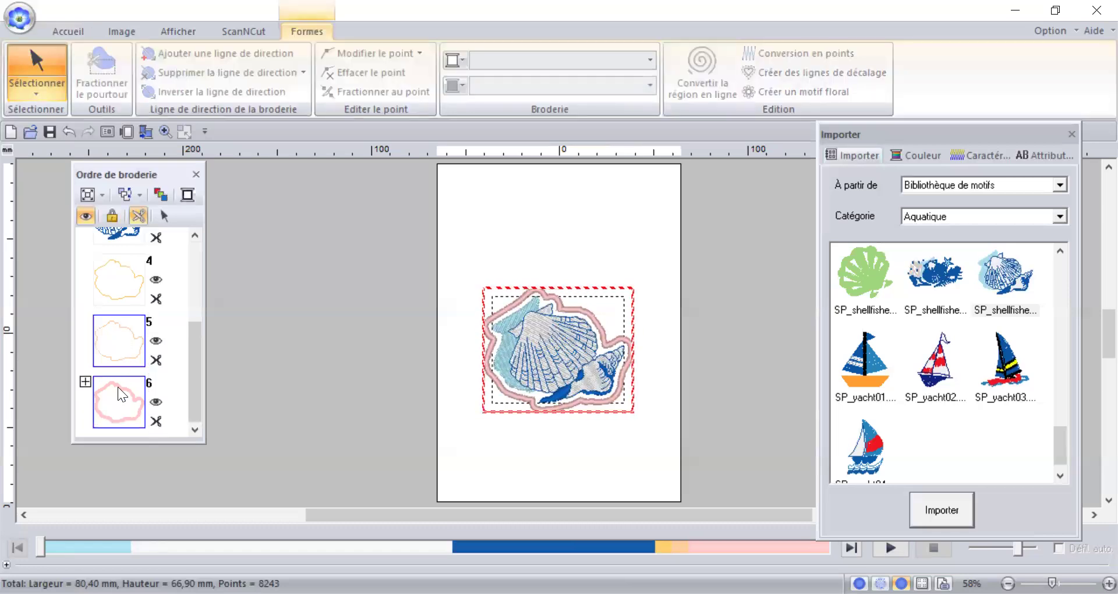
right_click(104, 345)
click(155, 357)
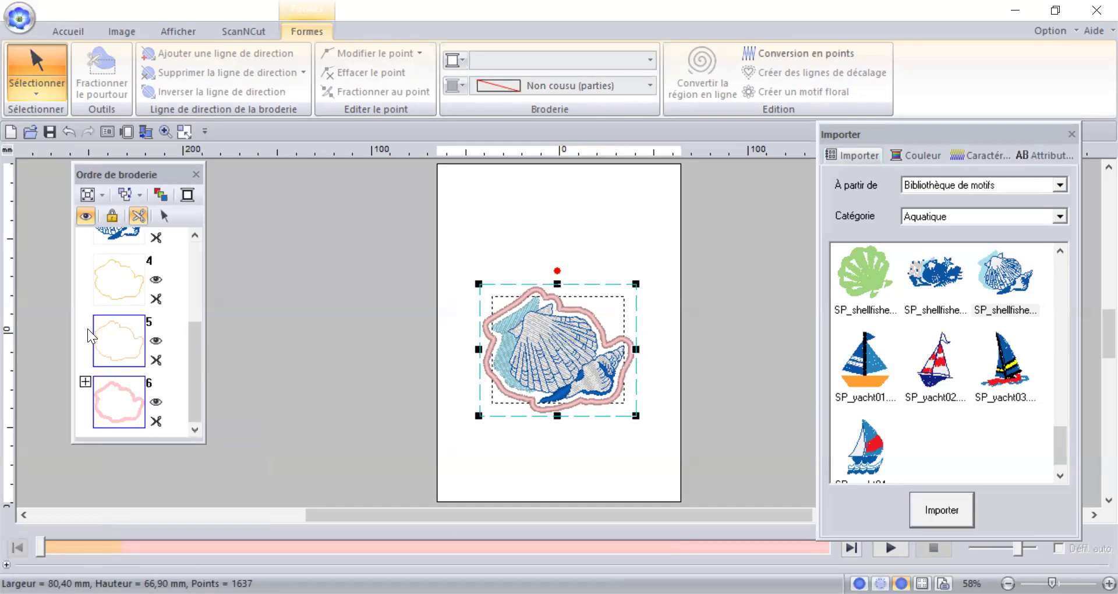
click(68, 31)
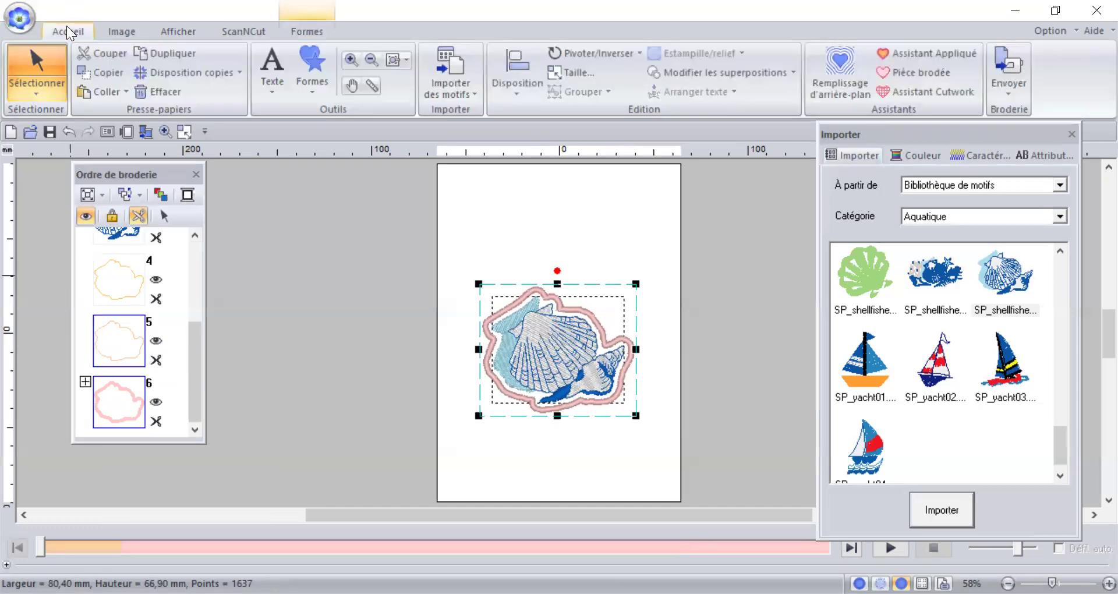
click(118, 52)
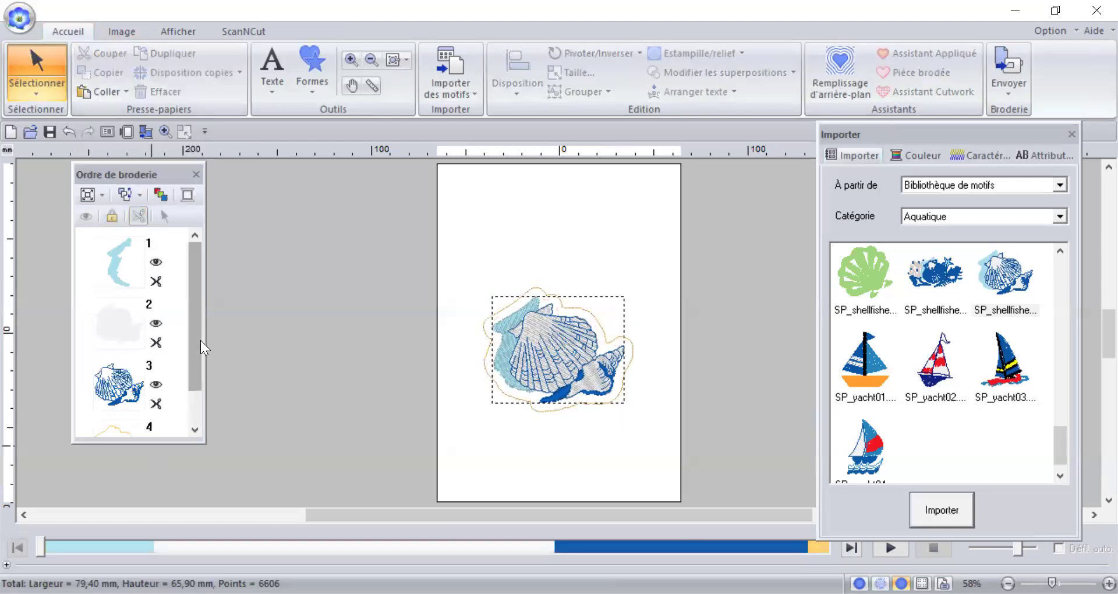
Rotate the whole shell design together with its remaining outline clockwise until the large shell stands upright.
drag(195, 304, 190, 379)
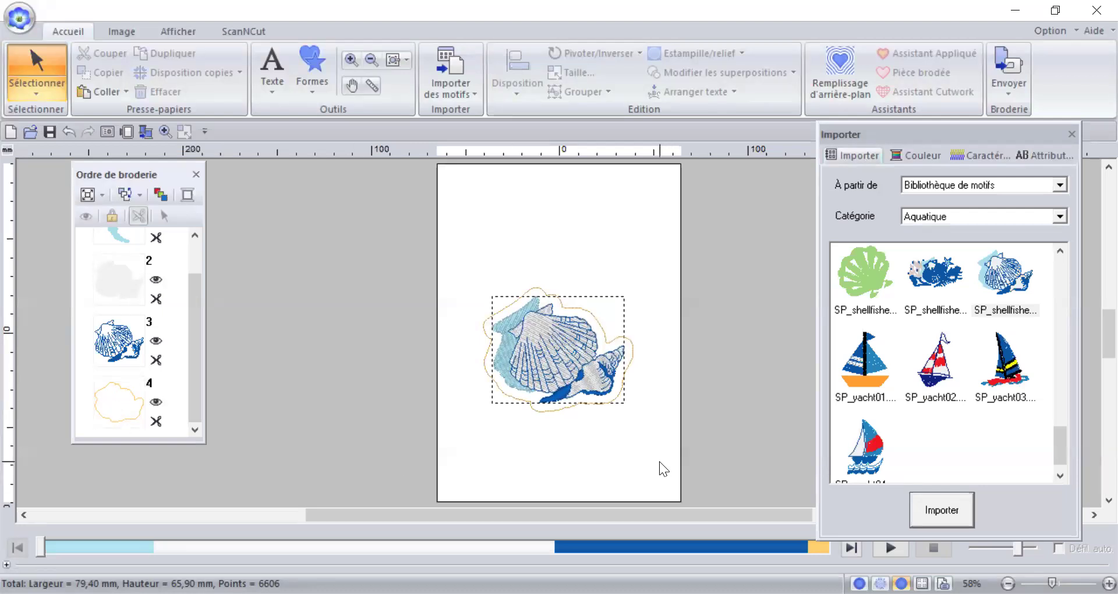
click(129, 397)
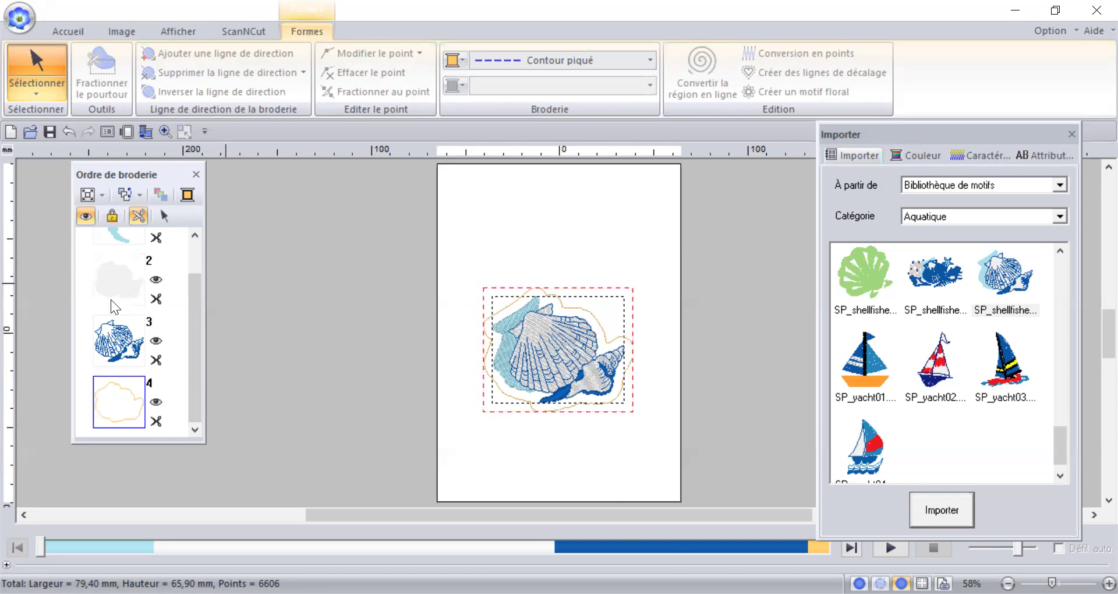
click(51, 87)
click(79, 133)
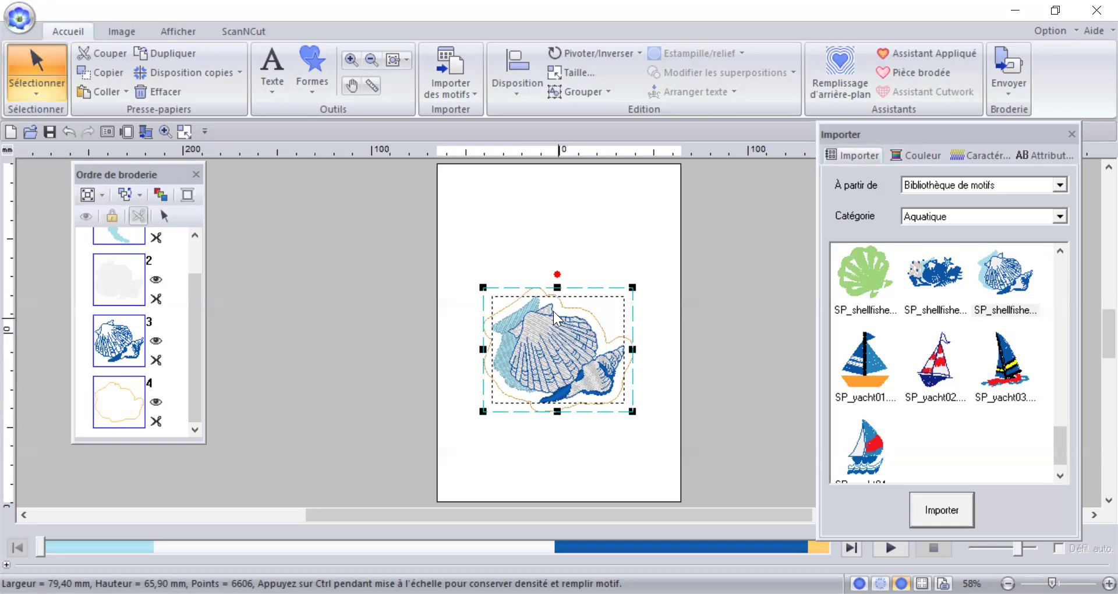
drag(557, 274, 606, 293)
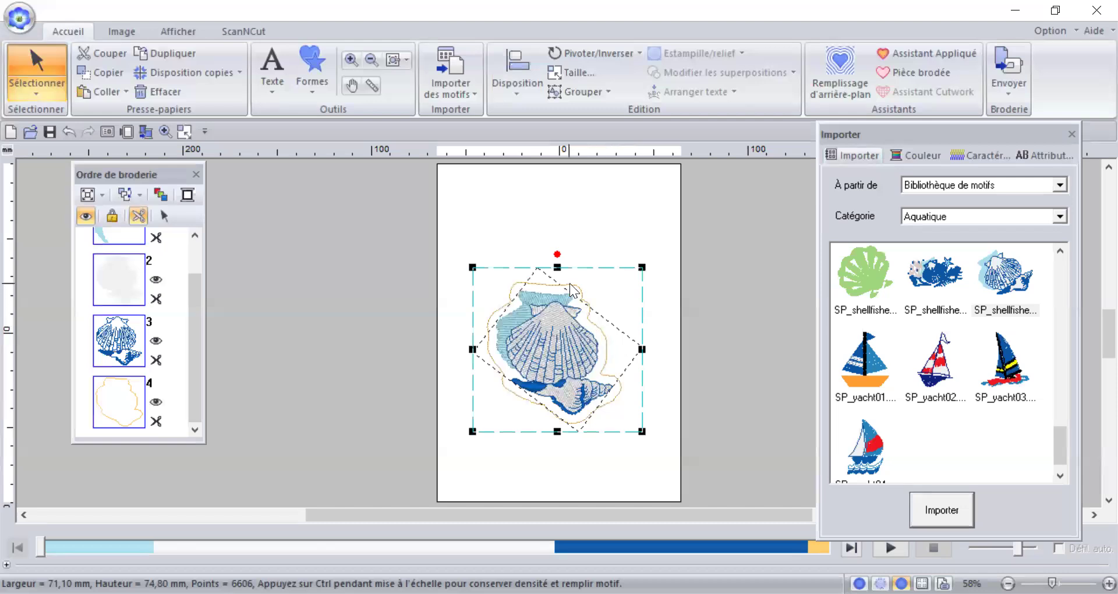
click(297, 429)
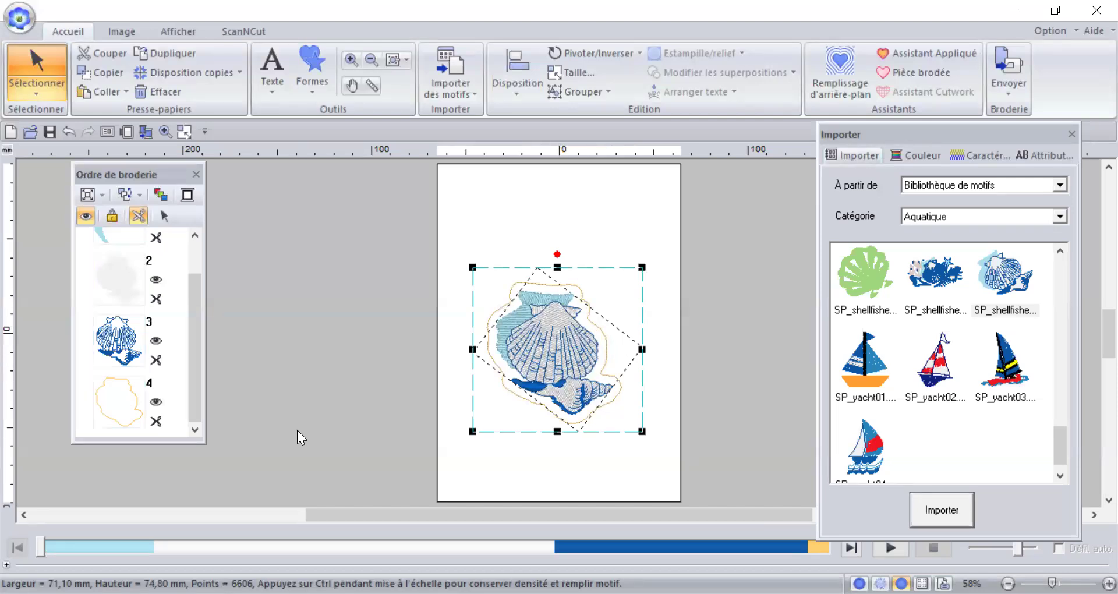
click(114, 390)
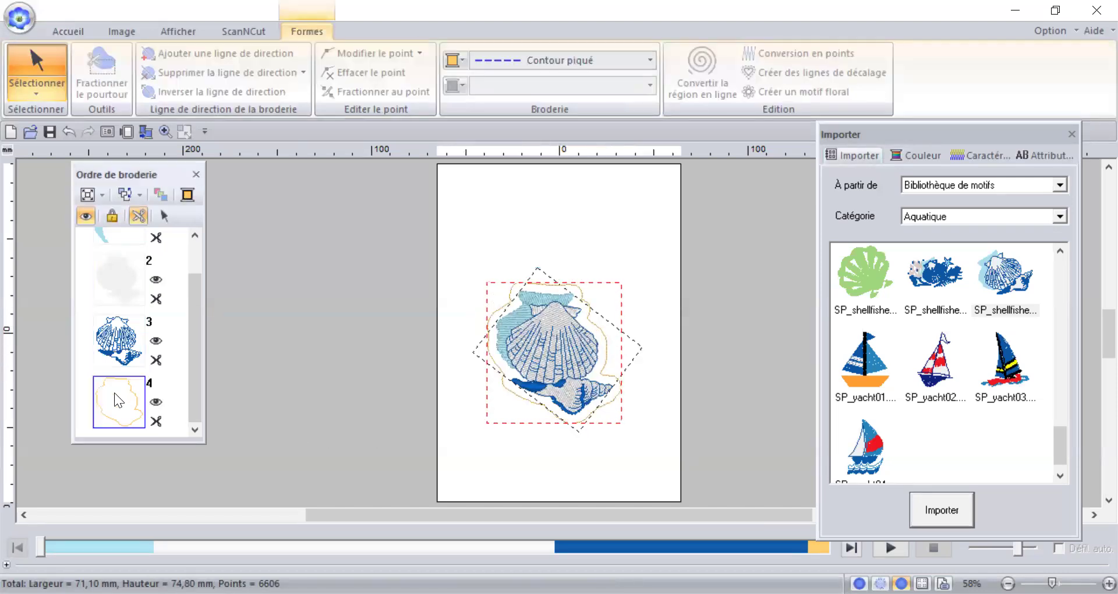
right_click(114, 393)
click(226, 202)
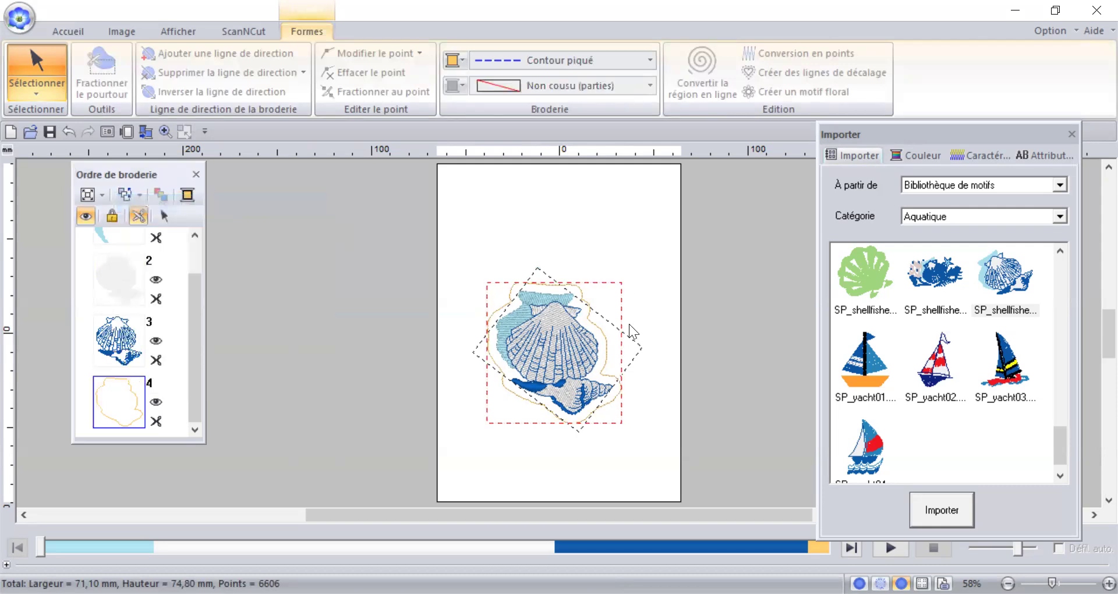
click(629, 324)
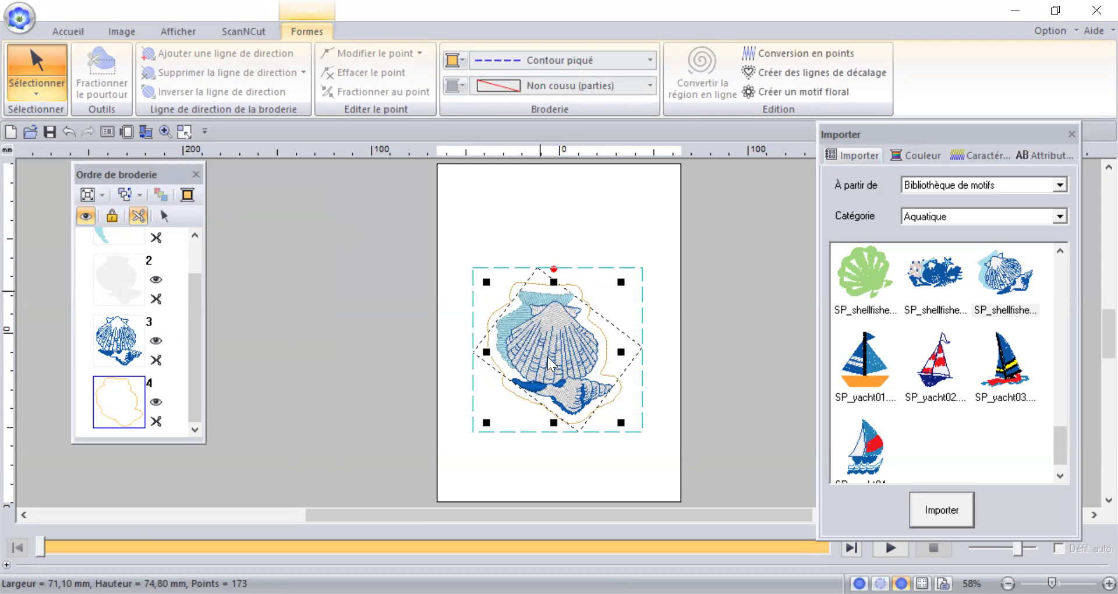
click(526, 448)
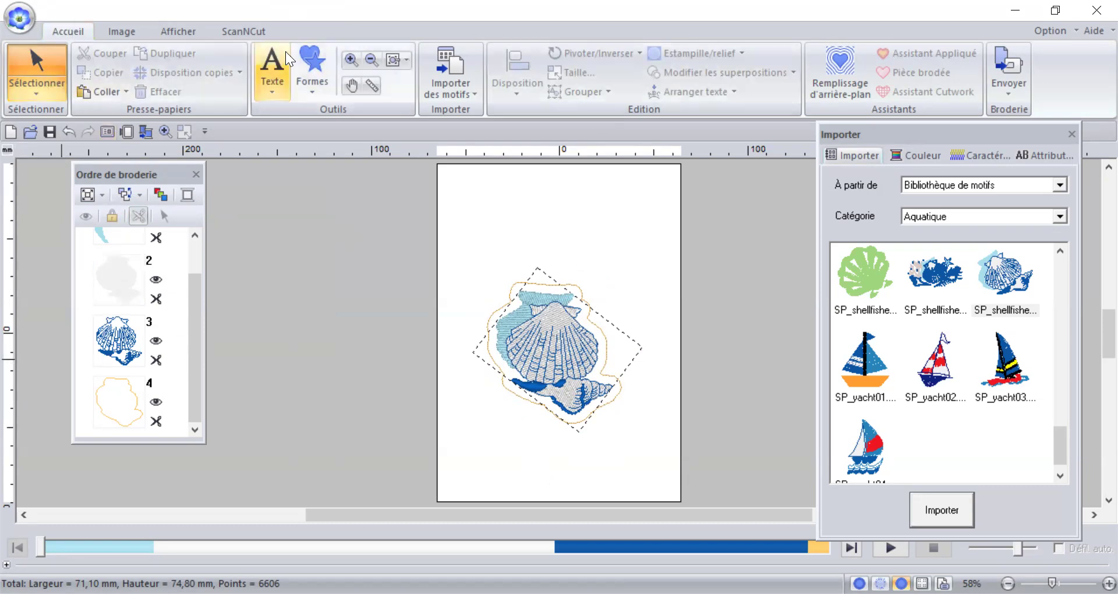
Draw a narrow vertical rectangle about 15 x 47 mm above the shells, with Non cousu (tracé) outline and Point remplissage fill.
click(310, 64)
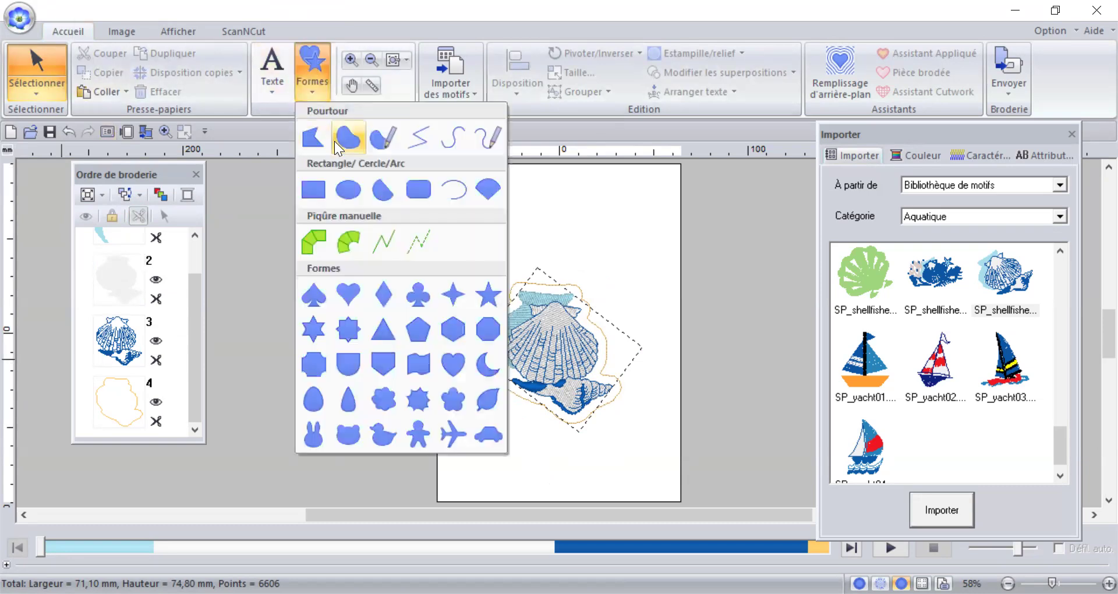
click(314, 187)
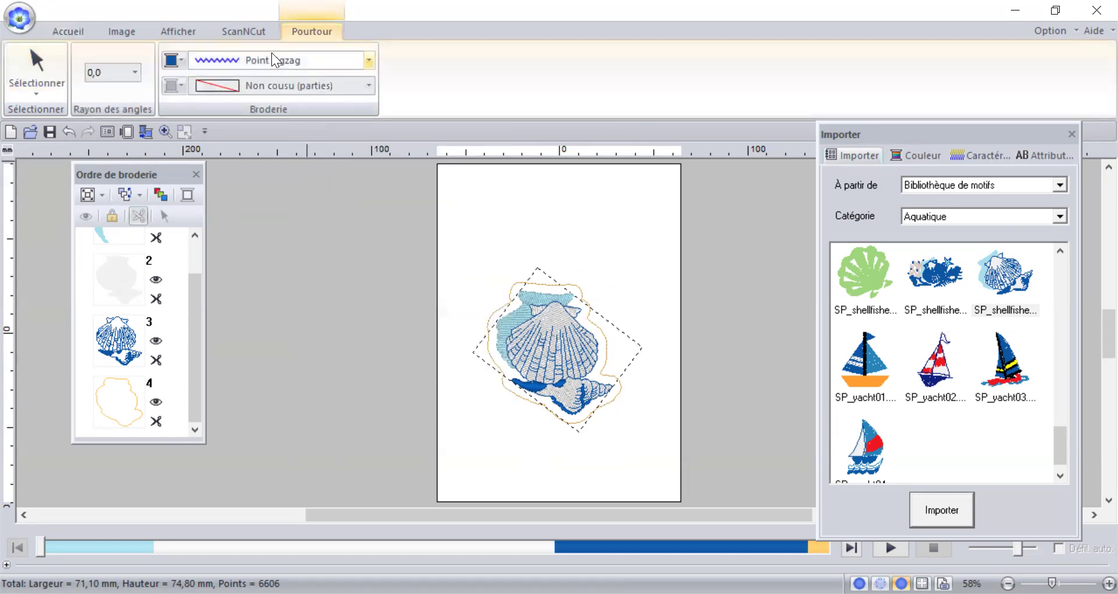
click(367, 85)
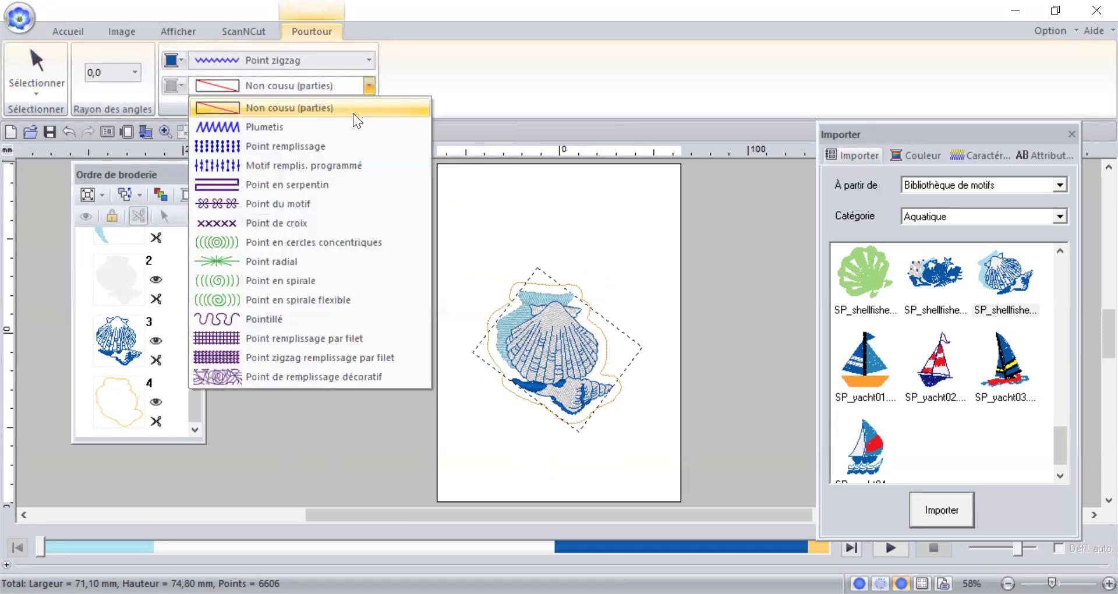
click(351, 140)
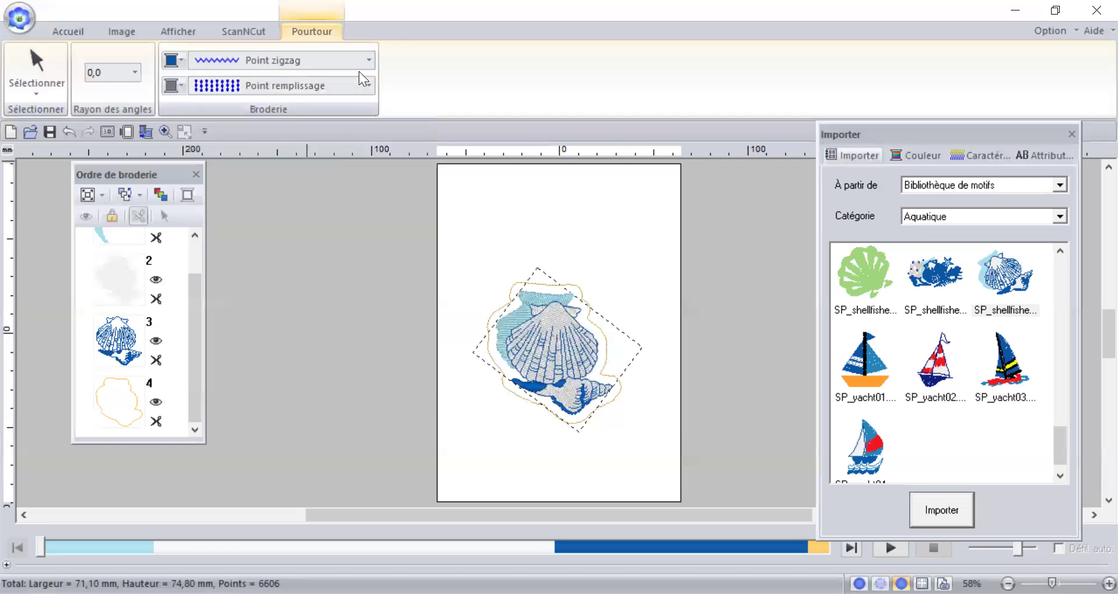
click(369, 61)
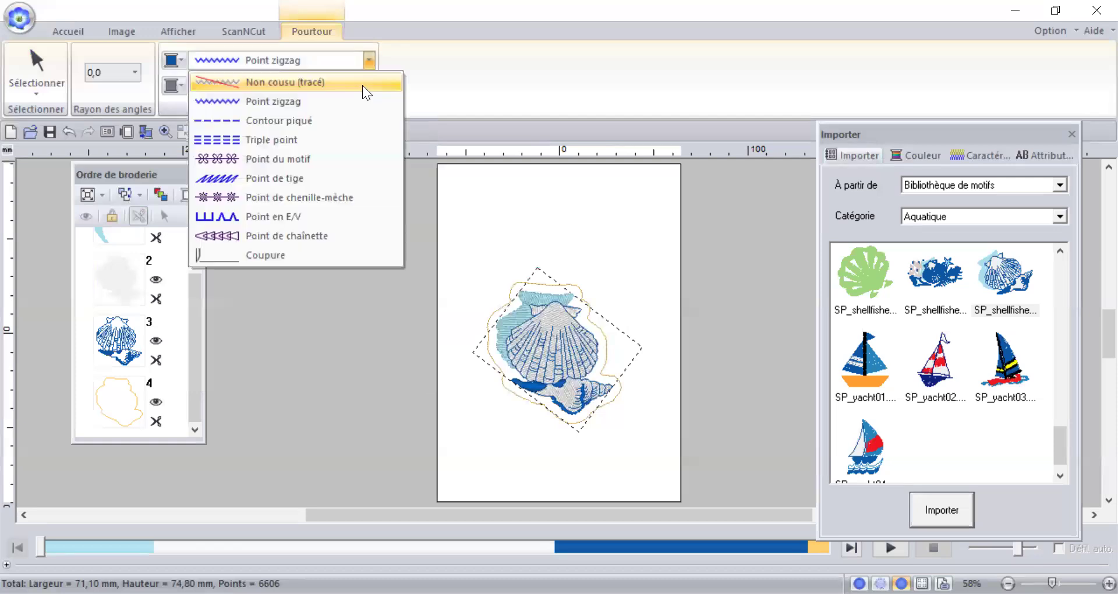
click(363, 85)
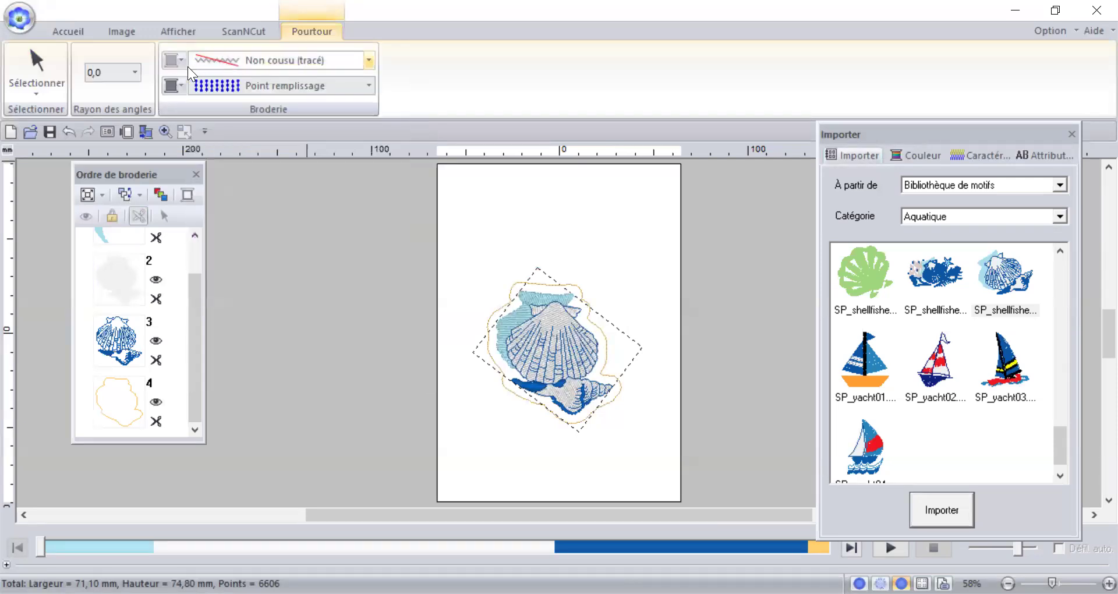
mouse_move(527, 179)
mouse_down()
mouse_move(554, 214)
mouse_move(553, 265)
mouse_up()
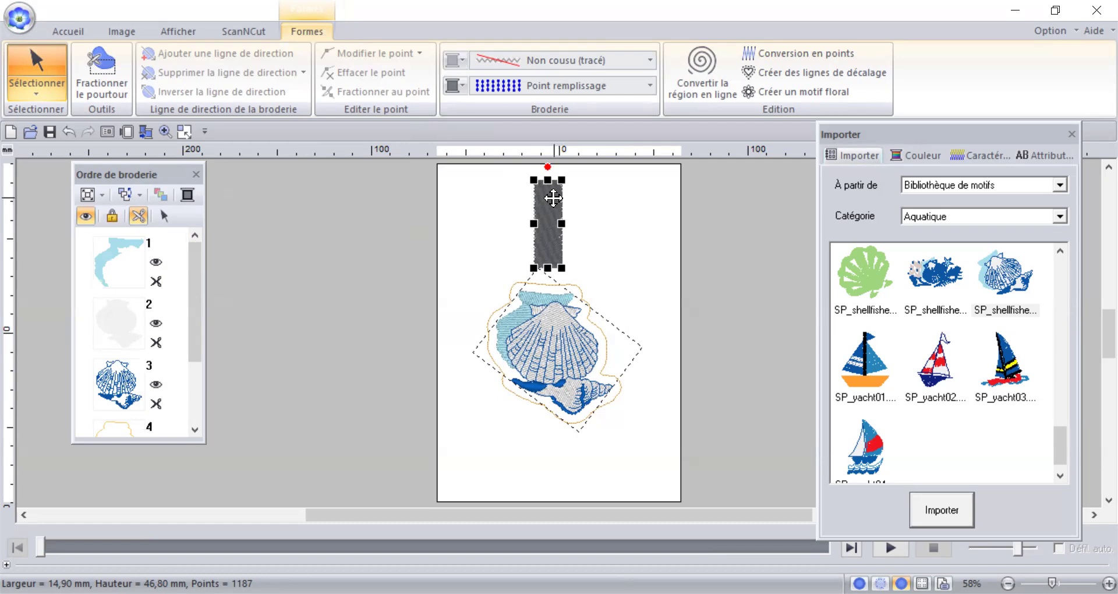
Resize the rectangle to 15 mm wide and 50 mm high without keeping the aspect ratio.
click(78, 32)
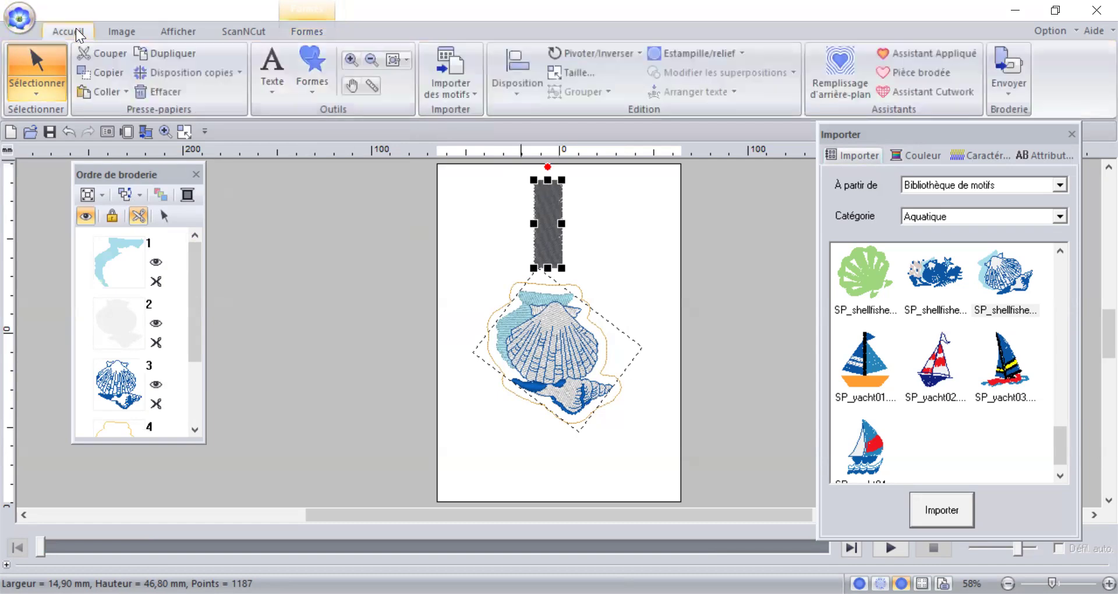
click(568, 72)
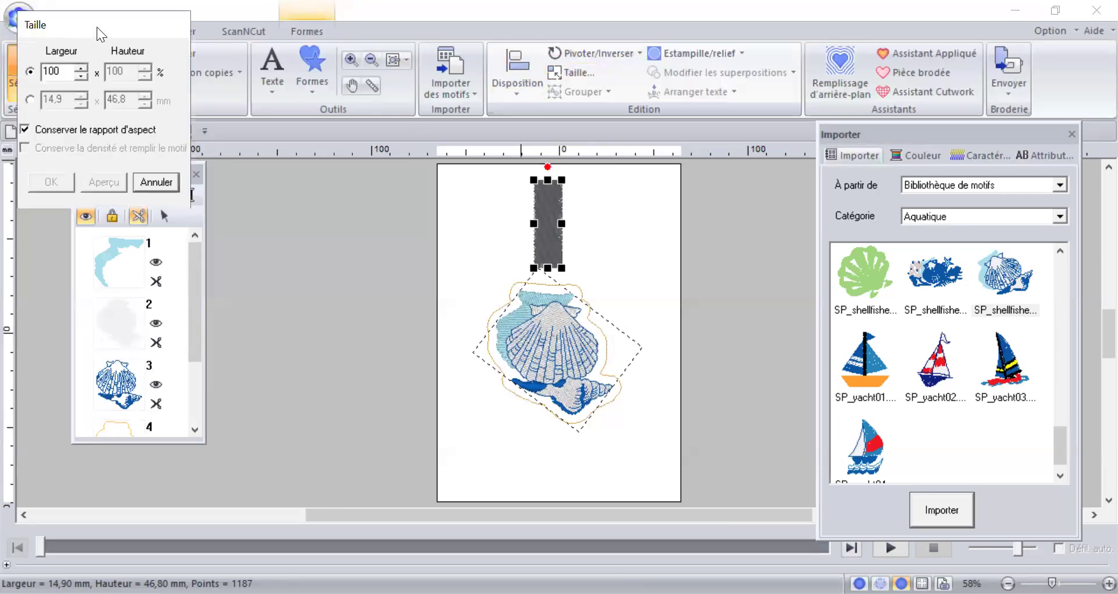
drag(286, 132, 367, 154)
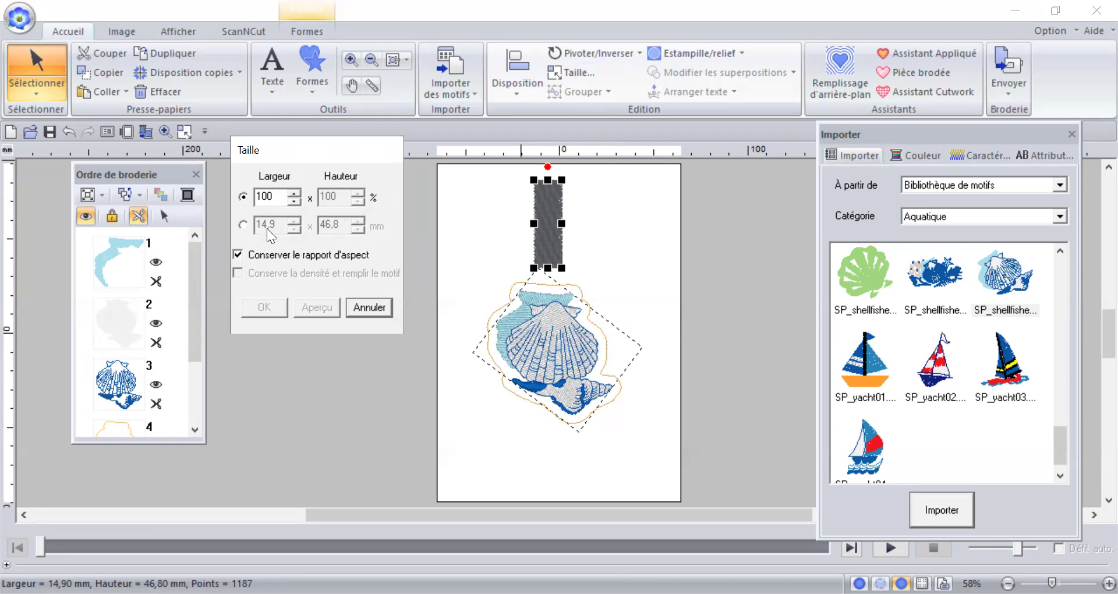
click(236, 252)
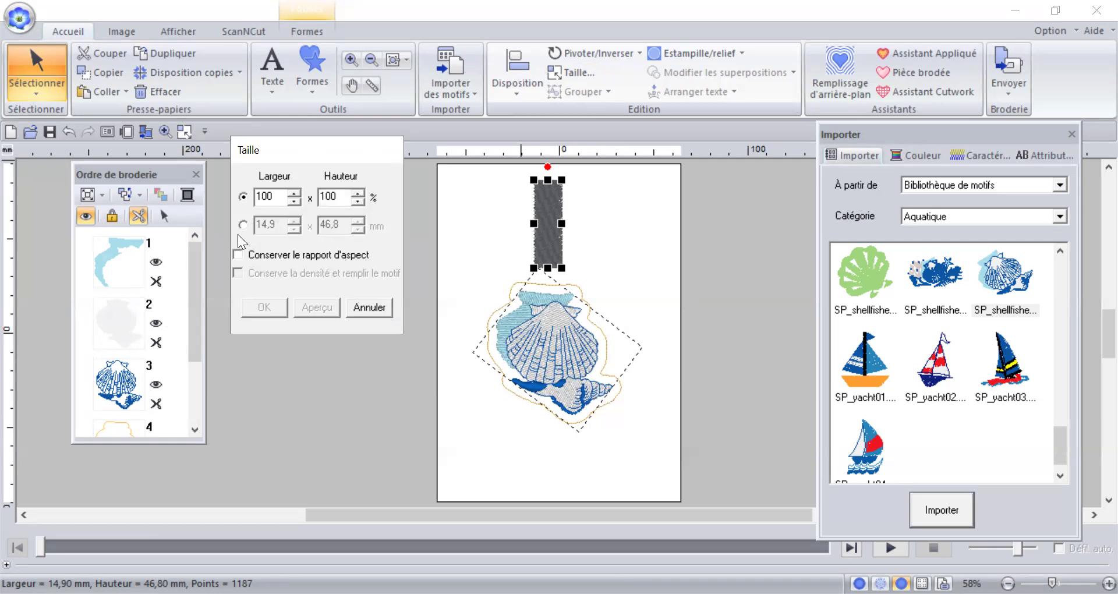
click(243, 225)
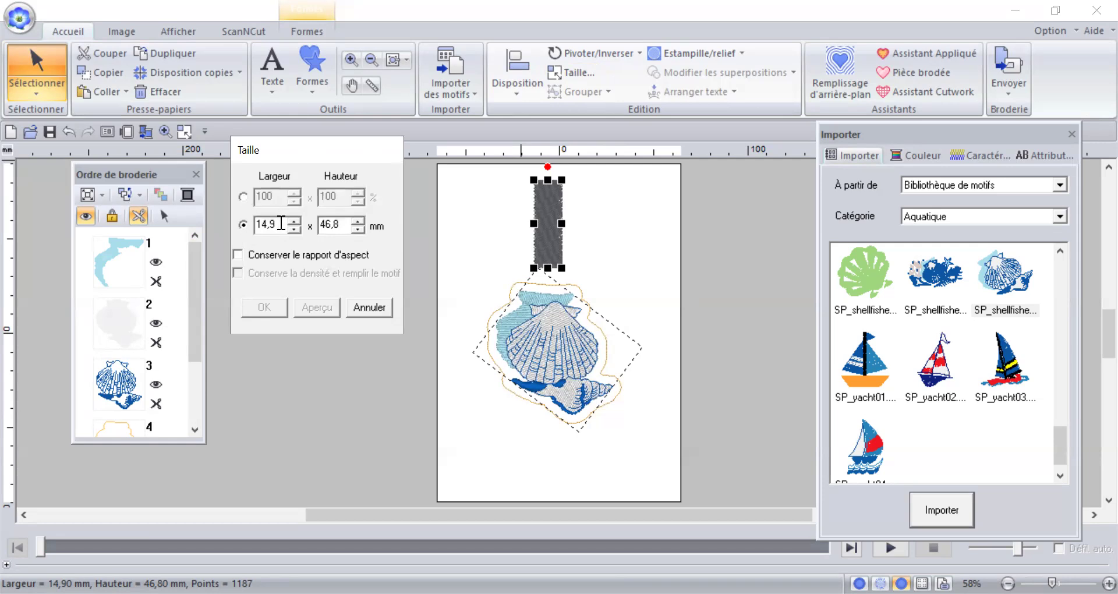
drag(276, 225, 251, 224)
text(15)
key(Tab)
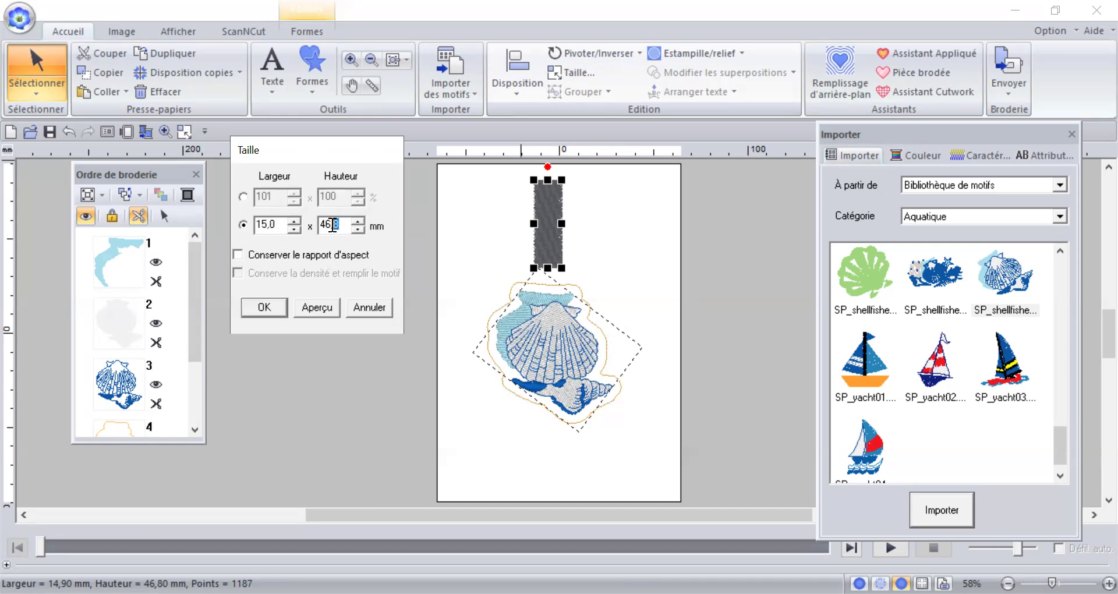
text(50)
click(264, 307)
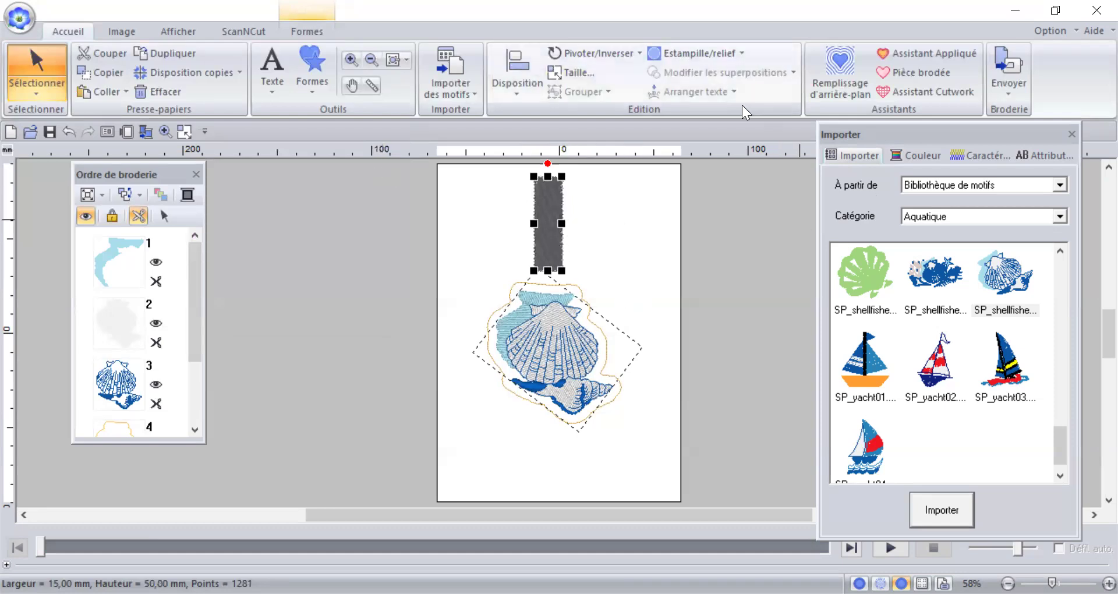
Move the rectangle straight down until its lower end overlaps the upper edge of the outline around the shells.
drag(500, 175, 622, 419)
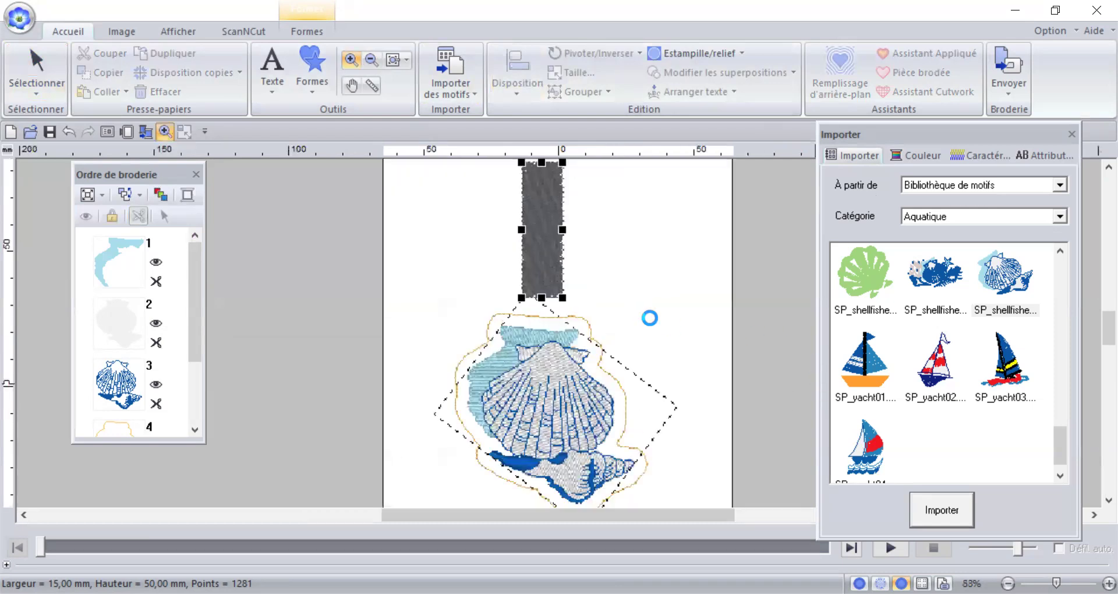
click(7, 86)
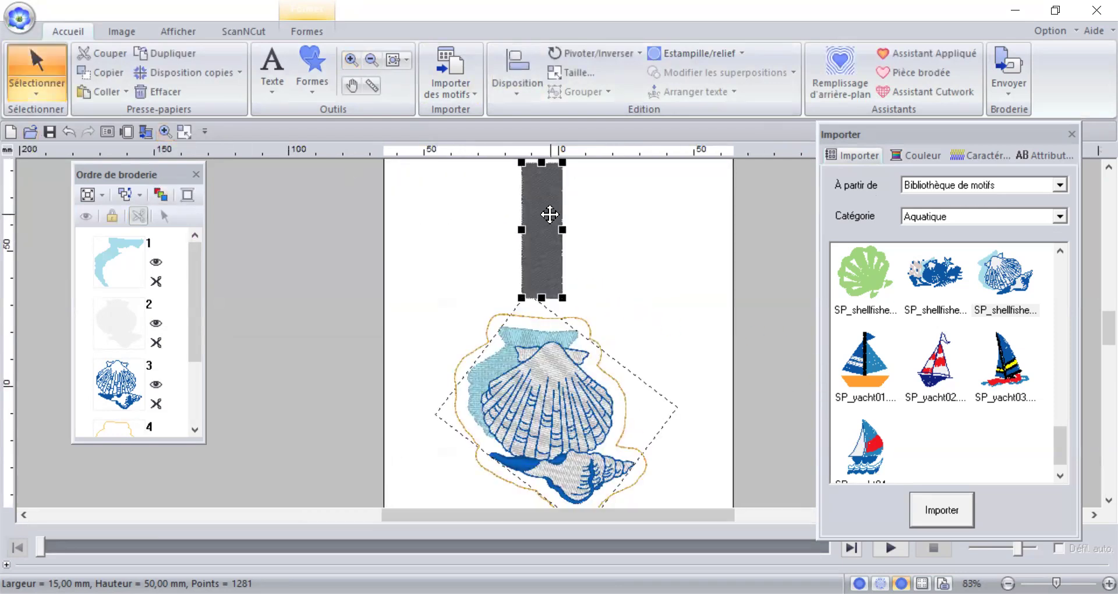
drag(550, 214, 550, 237)
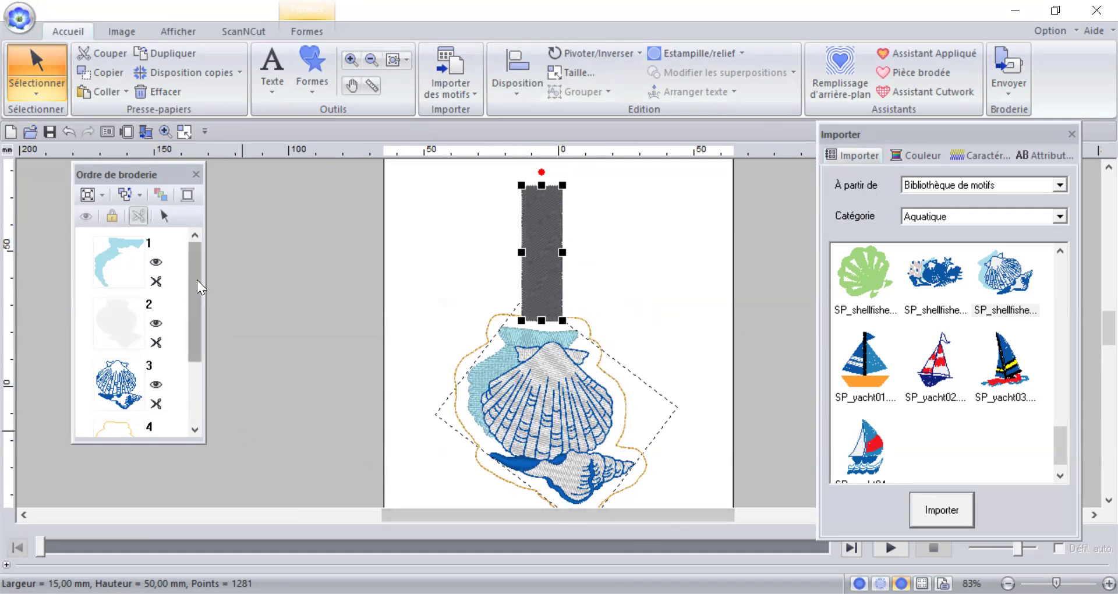
Fill the orange outline around the shells, element 4 in the embroidery order, with Point remplissage.
scroll(200, 388, down, 2)
click(260, 370)
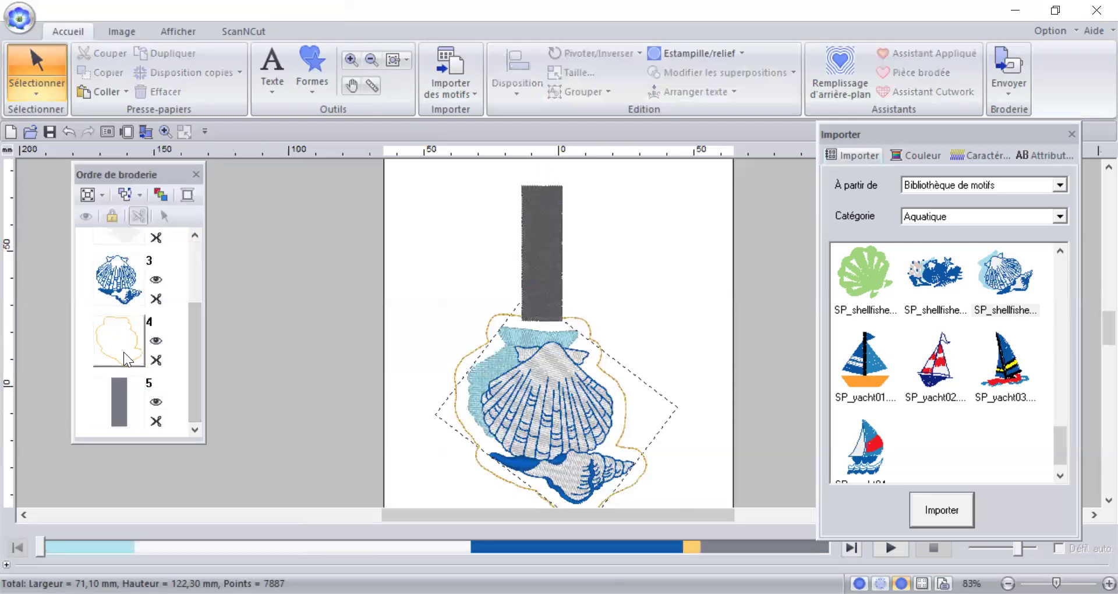
click(122, 351)
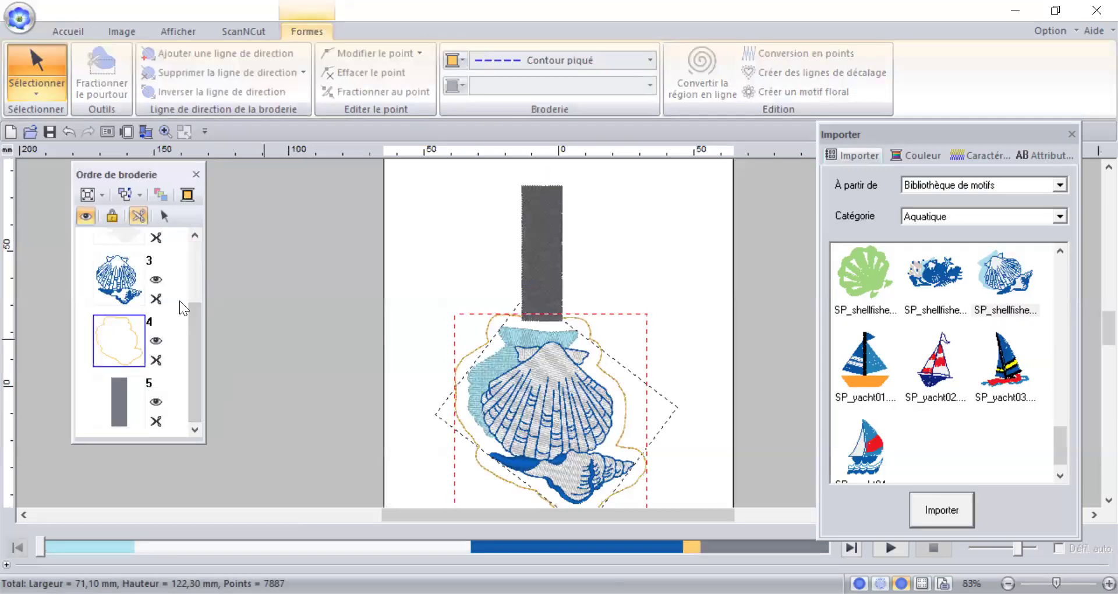
right_click(120, 337)
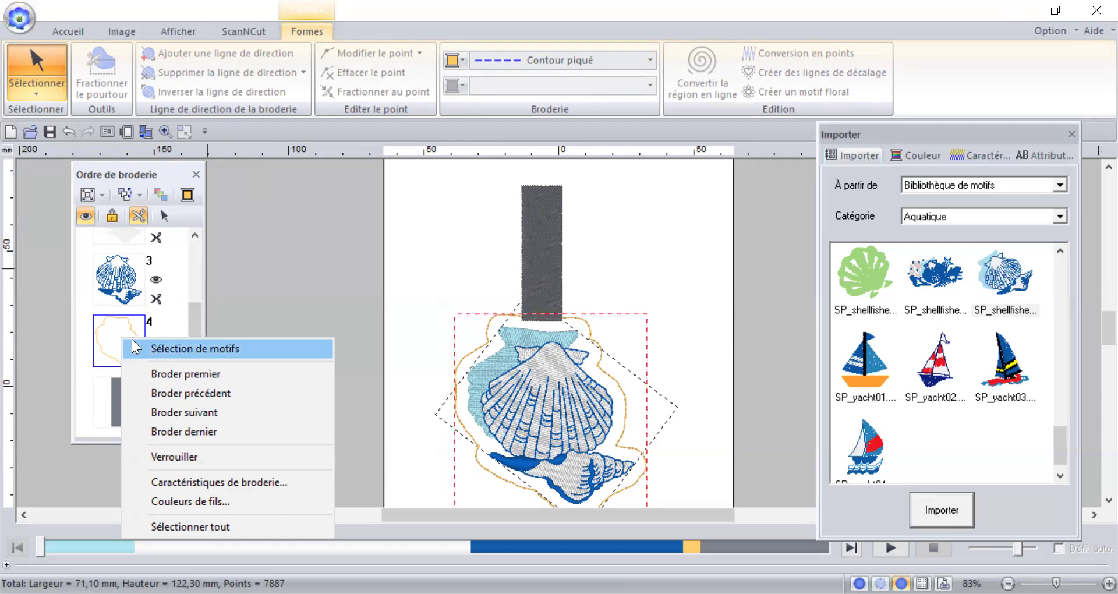
click(183, 348)
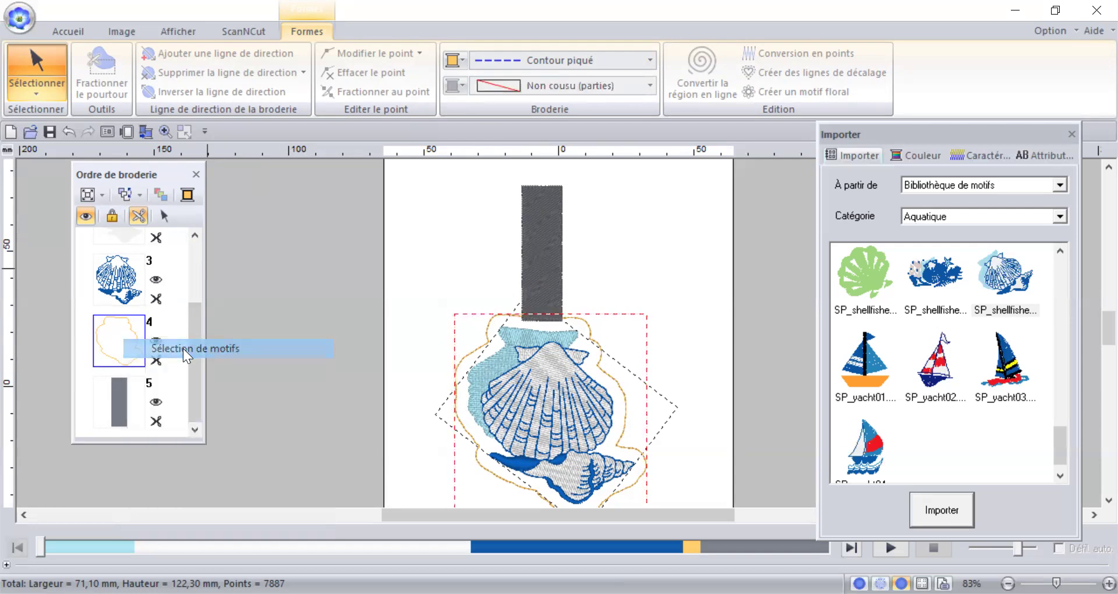
click(650, 83)
click(640, 145)
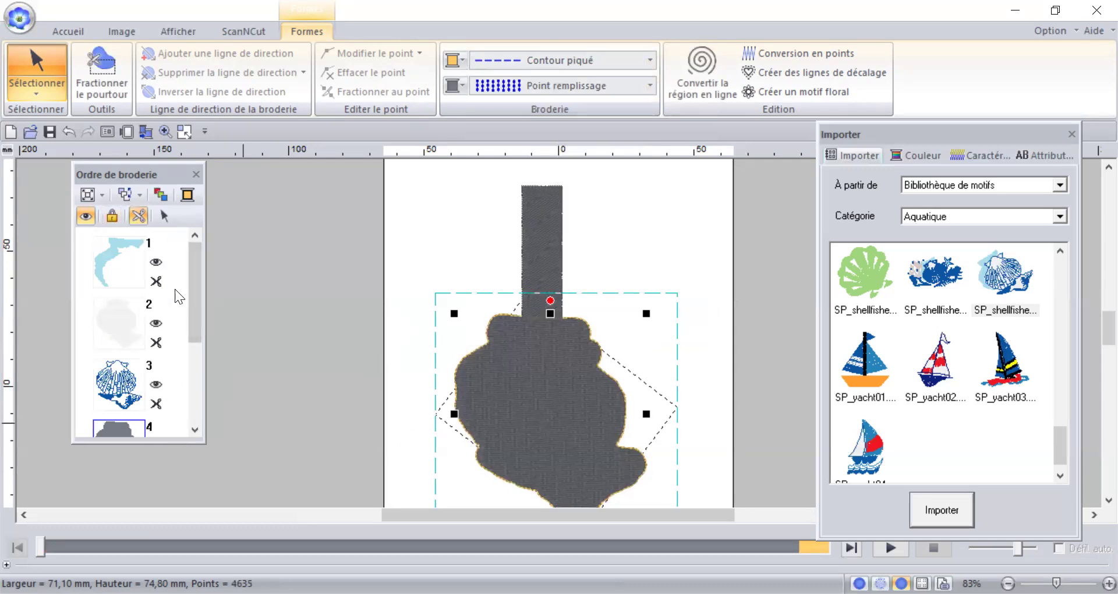
Select the filled shell silhouette, its outline and the rectangle in the embroidery order and merge them with Fusionner.
drag(192, 289, 194, 392)
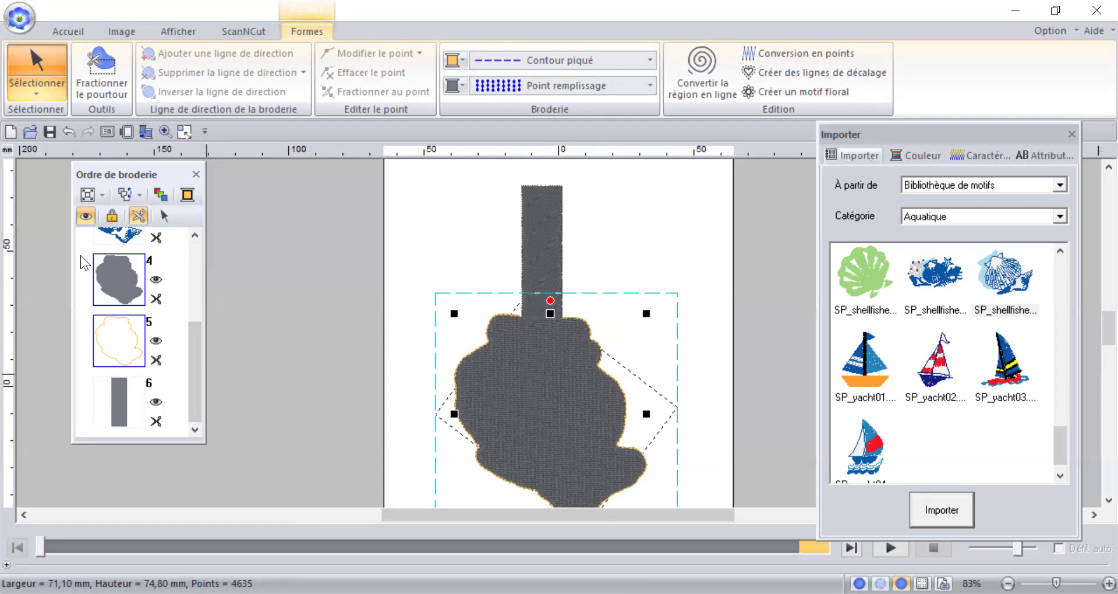
drag(80, 251, 161, 434)
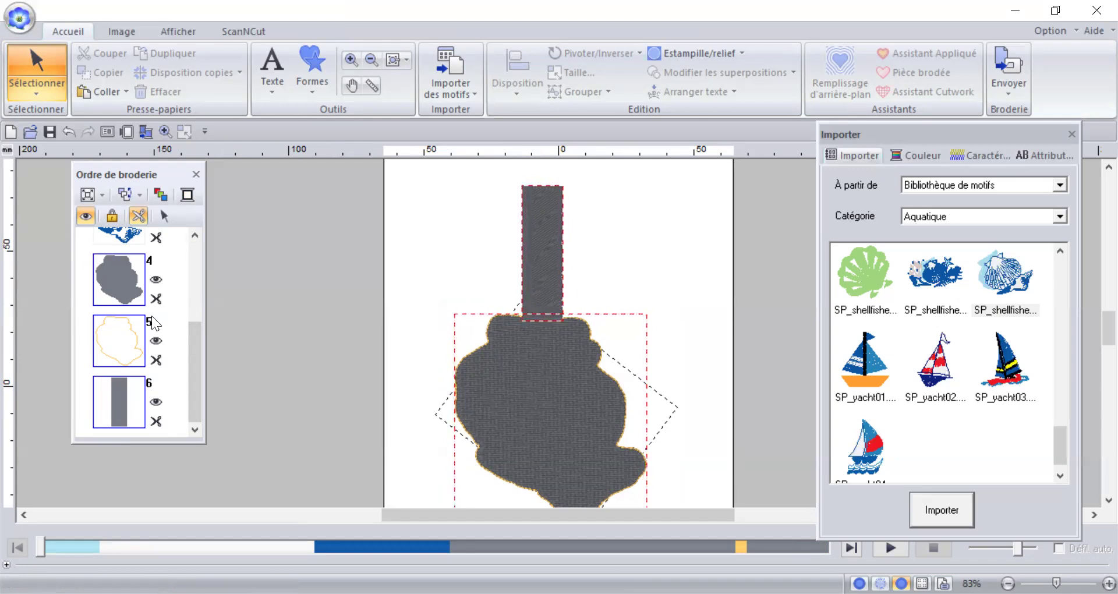
right_click(106, 285)
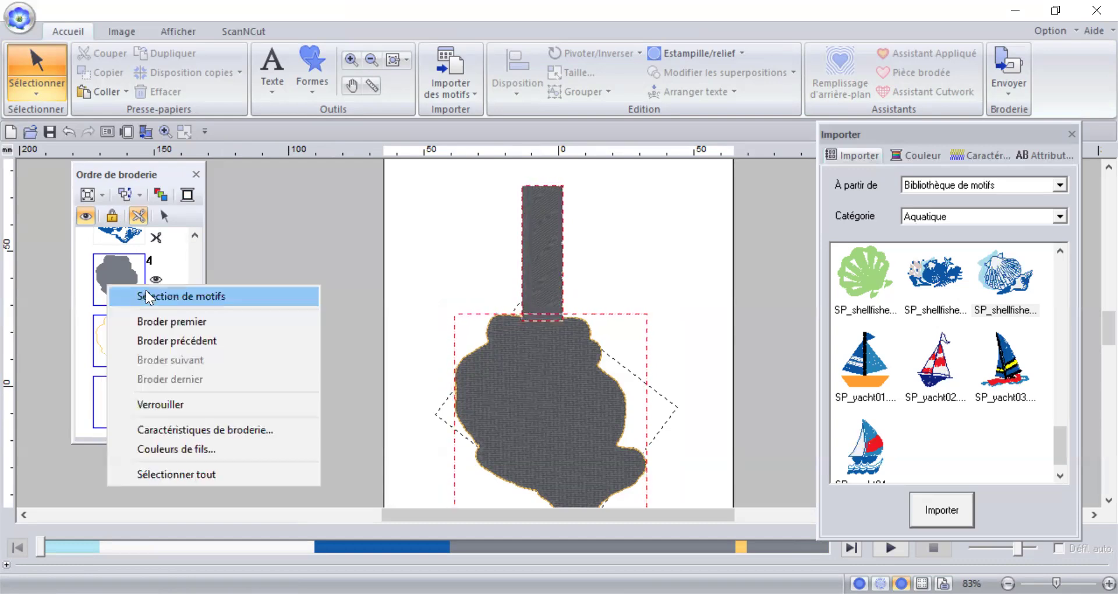
click(149, 296)
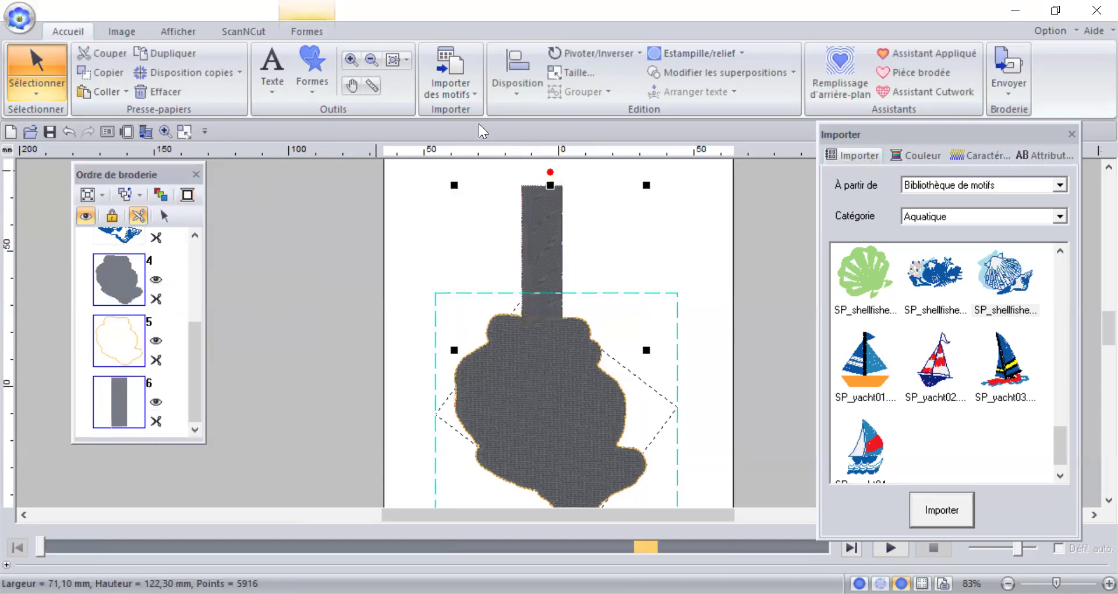
click(731, 68)
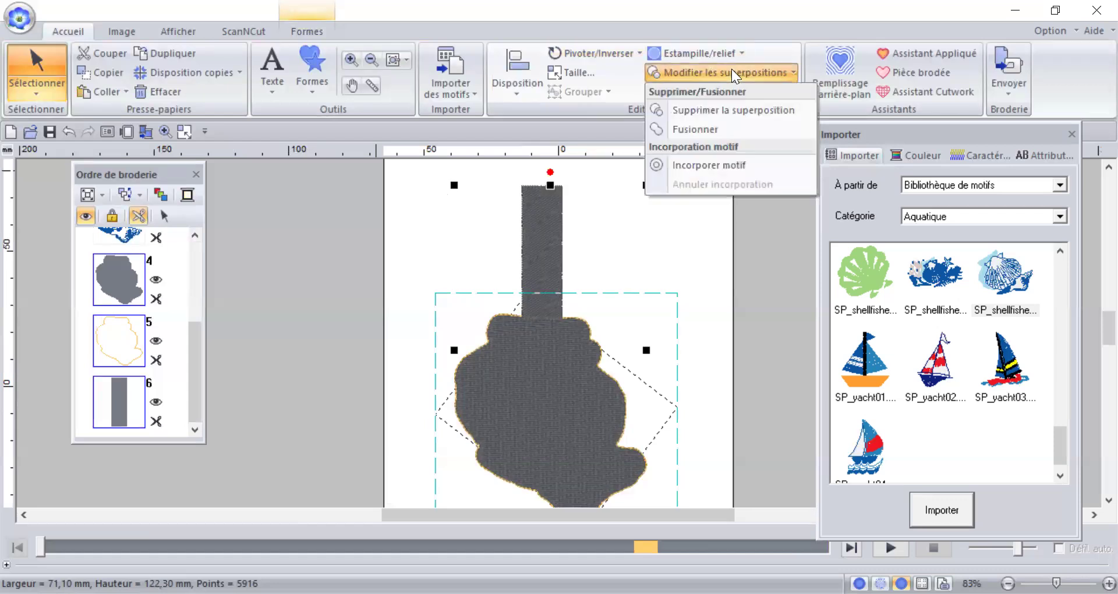
click(712, 128)
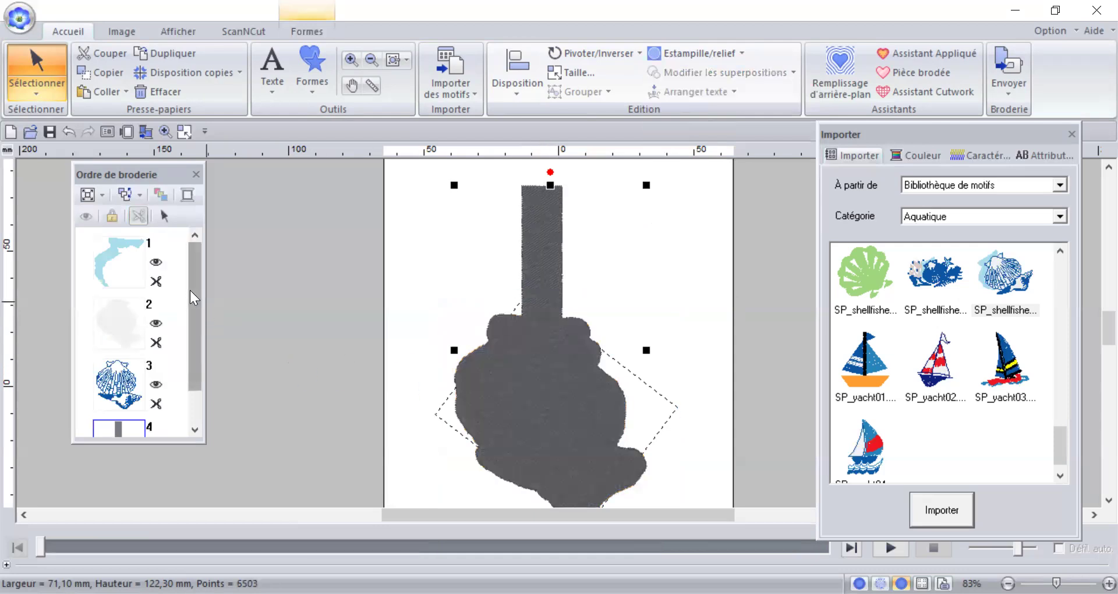
Select the merged shape, element 4 in the embroidery order, and give it a Contour piqué outline.
click(260, 388)
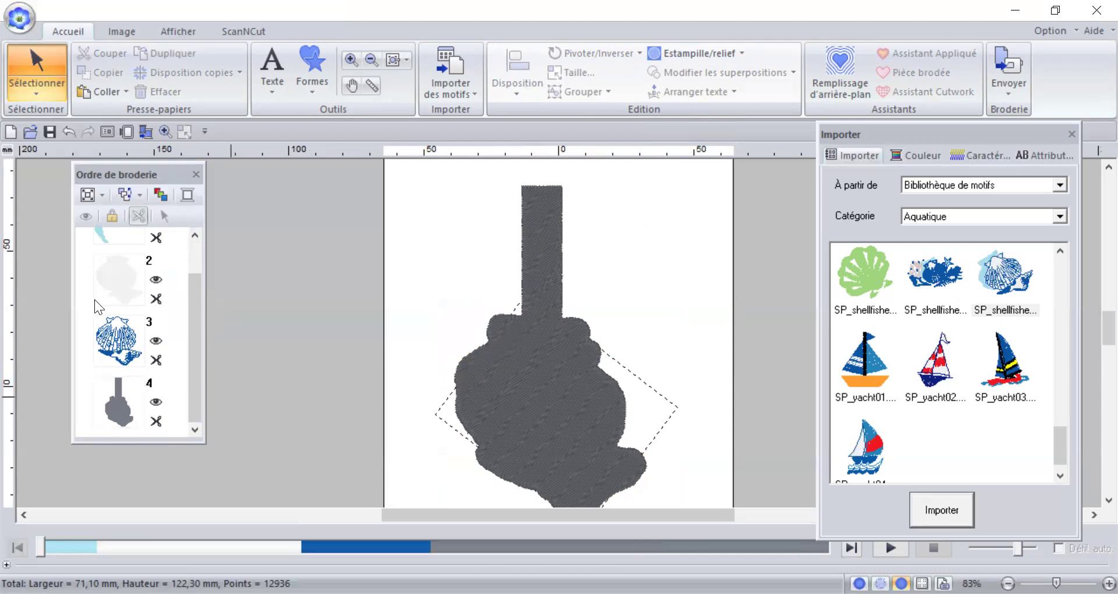
click(111, 410)
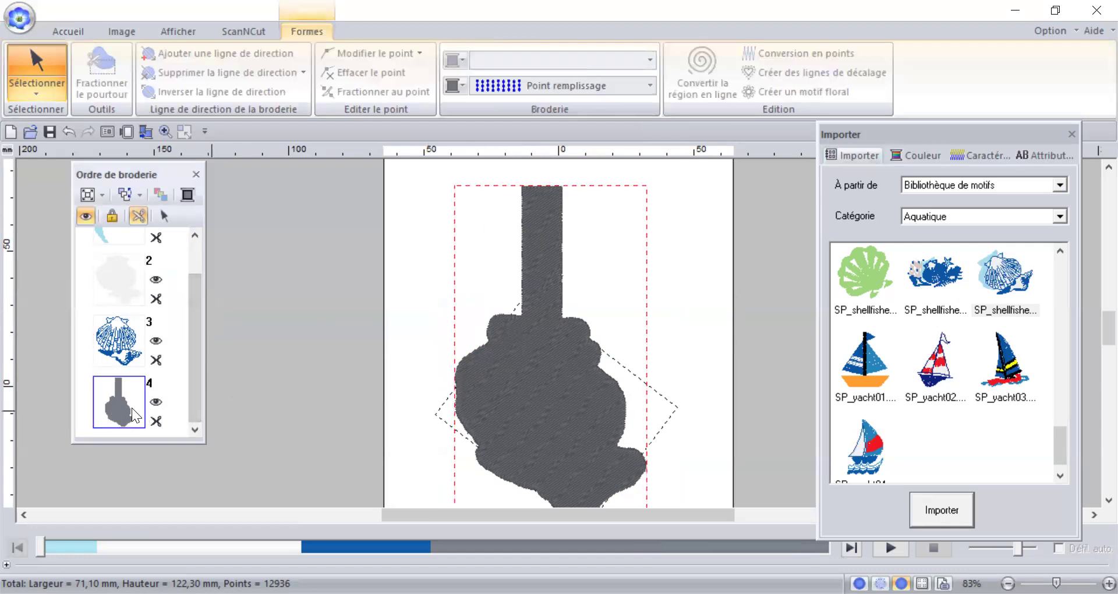
right_click(132, 409)
click(227, 221)
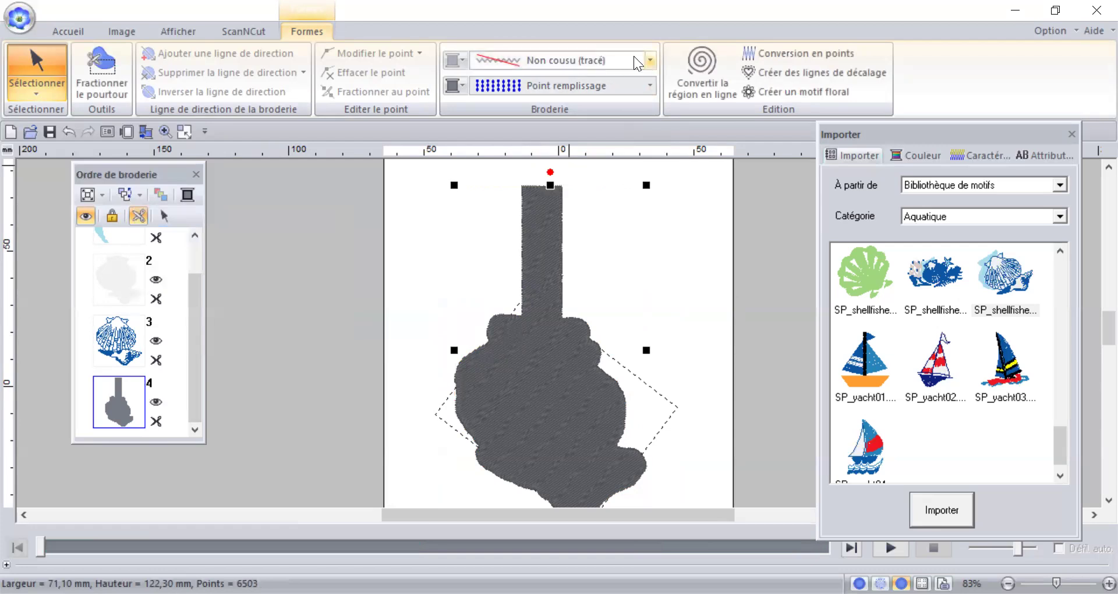
click(651, 60)
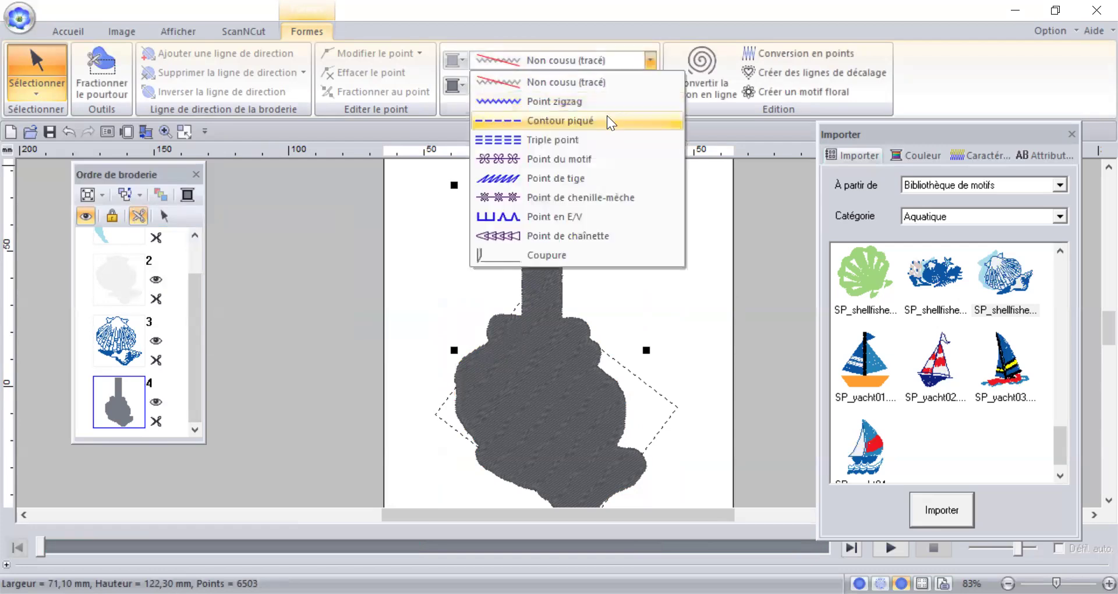
click(573, 121)
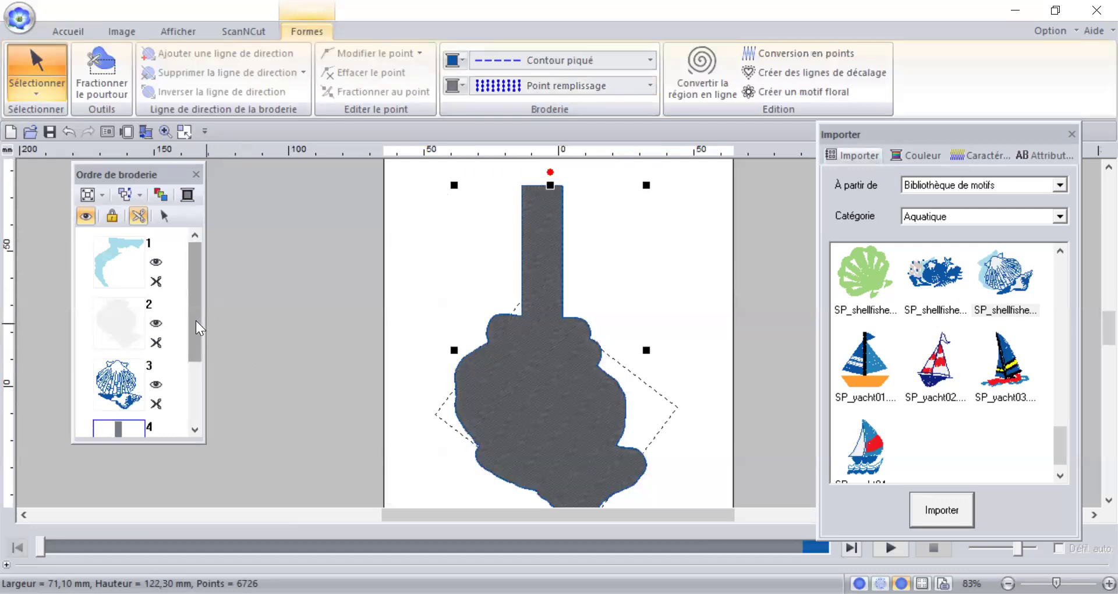
Set the fill of the merged shell-and-strap shape to Non cousu (parties), leaving only its stitched outline.
drag(196, 322, 196, 385)
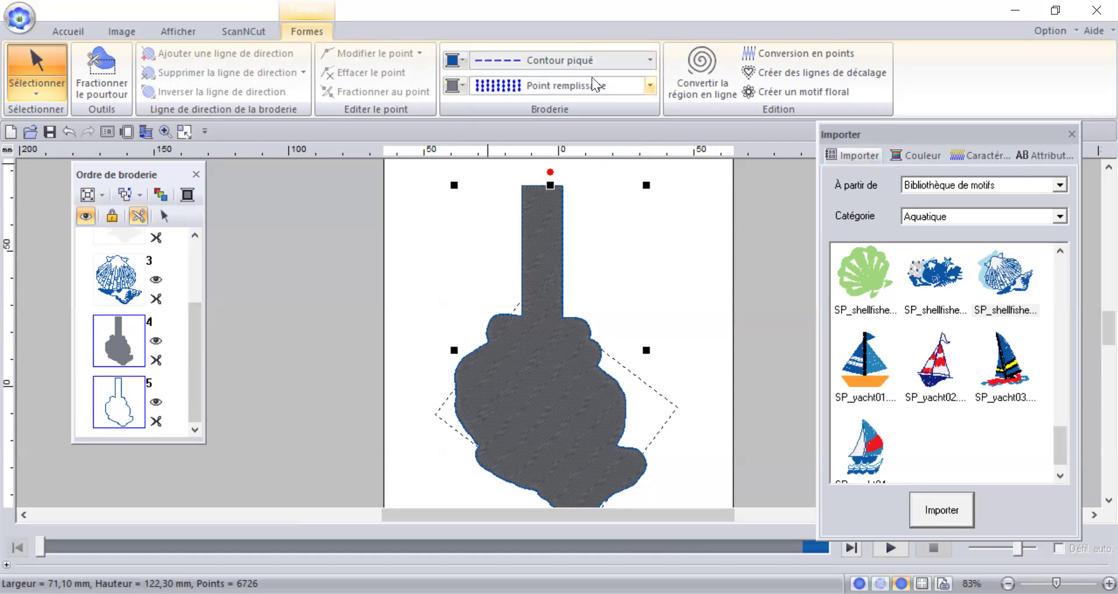
click(650, 85)
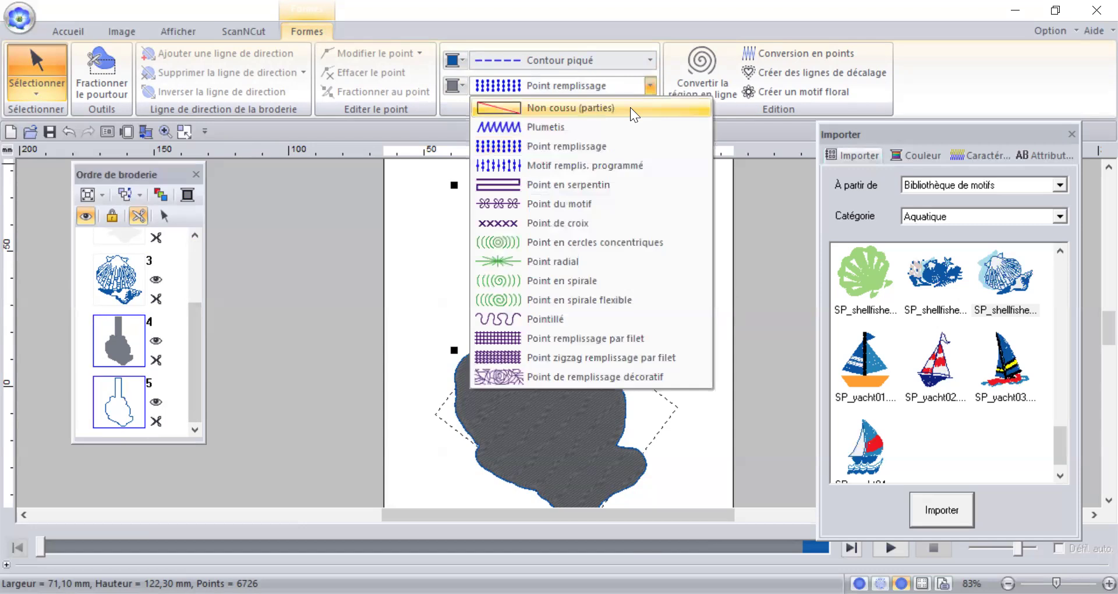
click(631, 107)
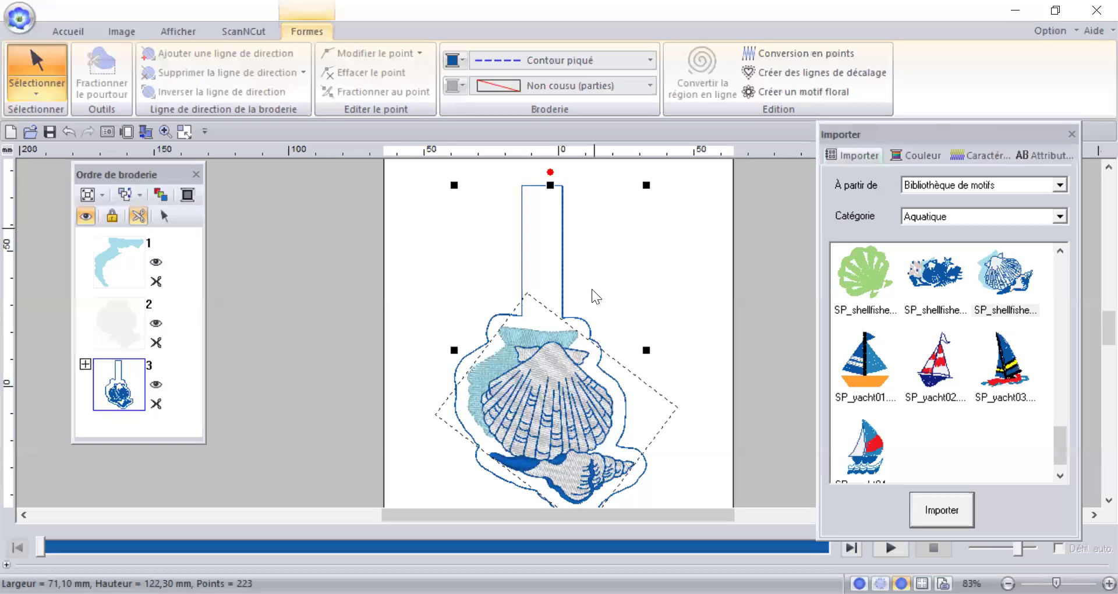
Expand group 3 in the embroidery order and colour the merged shell-and-strap outline red.
click(85, 365)
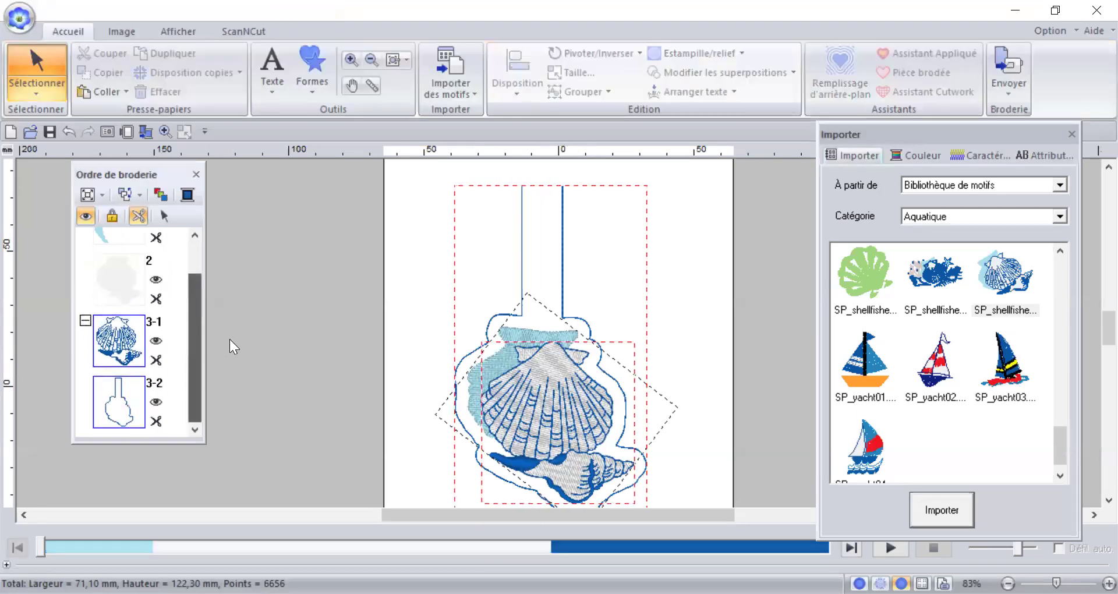
click(127, 415)
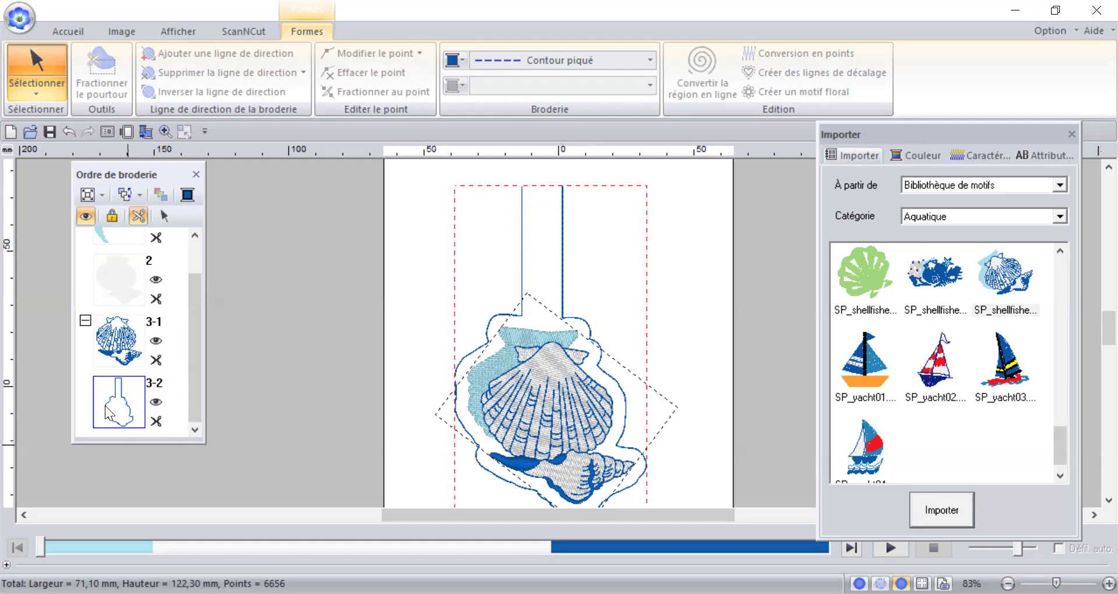
click(452, 60)
click(478, 101)
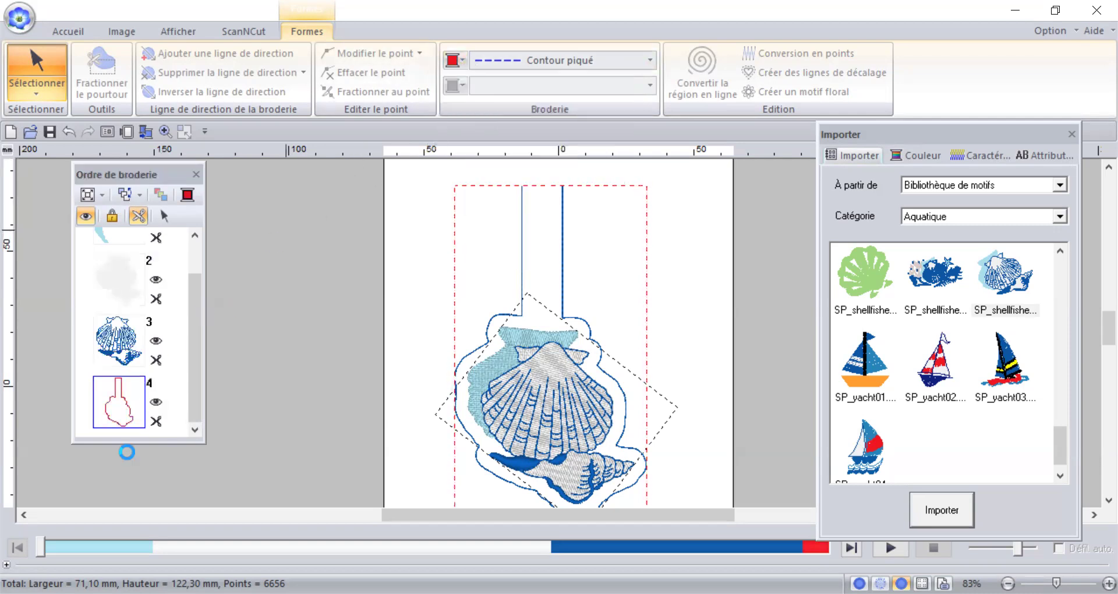
Move the red outline to the start of the embroidery order with Broder premier.
right_click(123, 397)
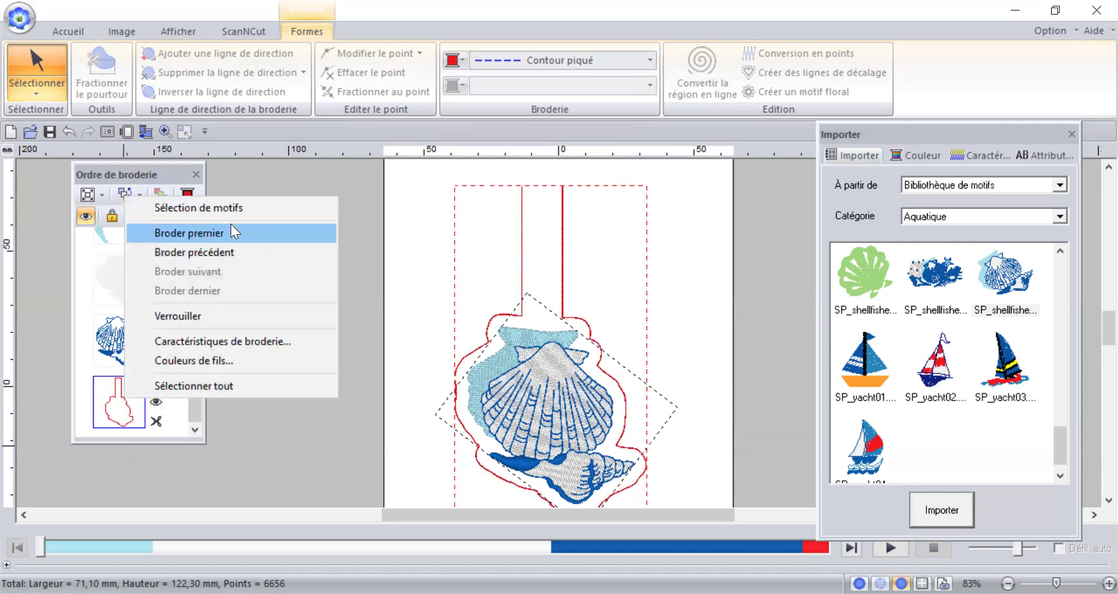
right_click(102, 403)
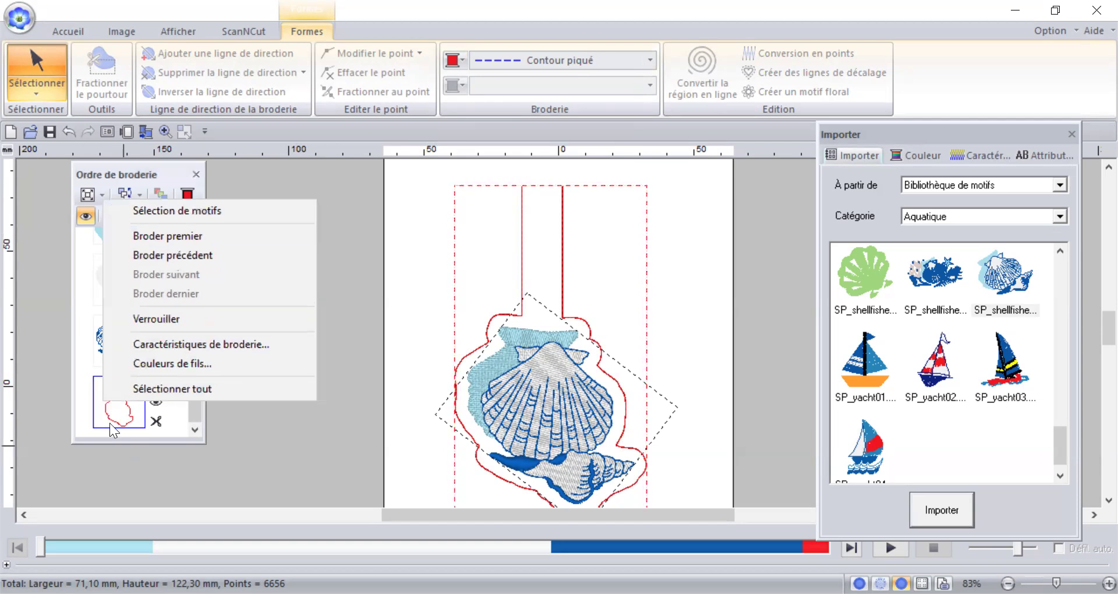
click(178, 235)
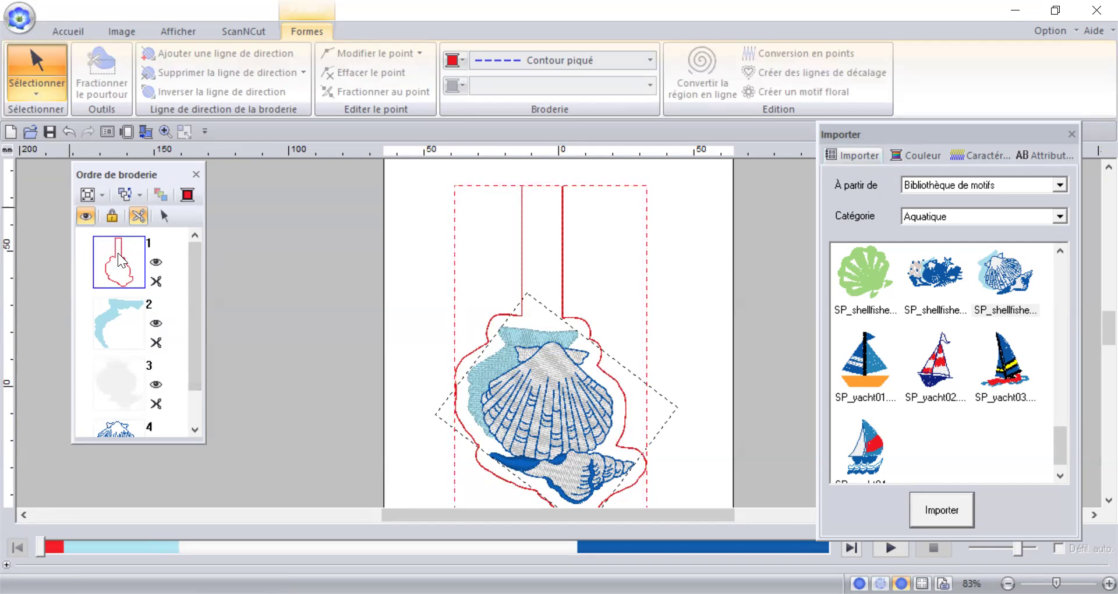
Select the red outline, element 1 in the embroidery order, as a pattern and paste a copy of it.
click(65, 24)
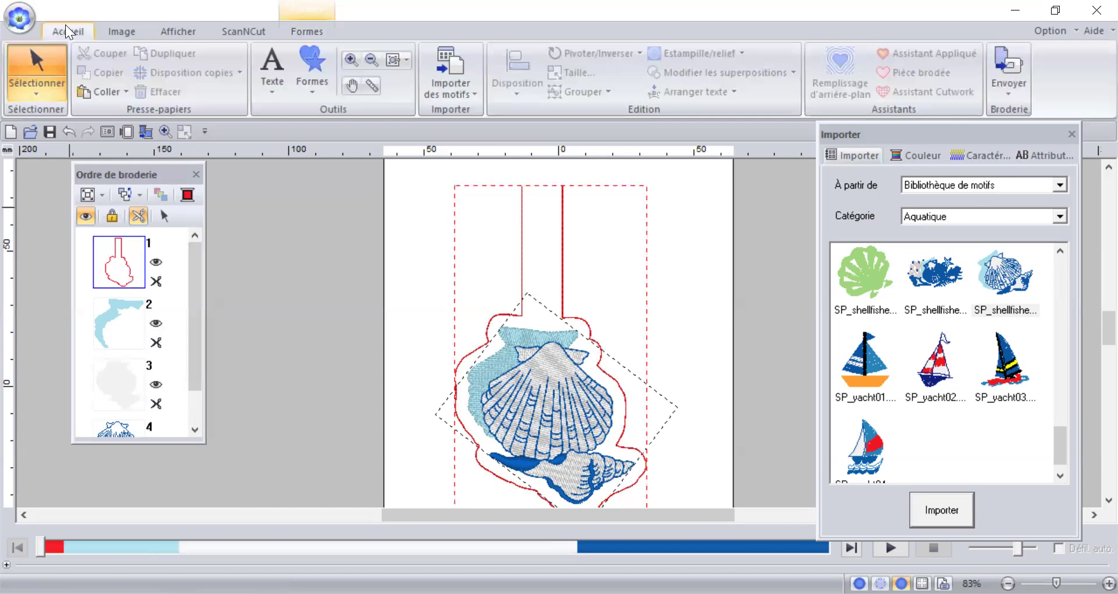
right_click(130, 254)
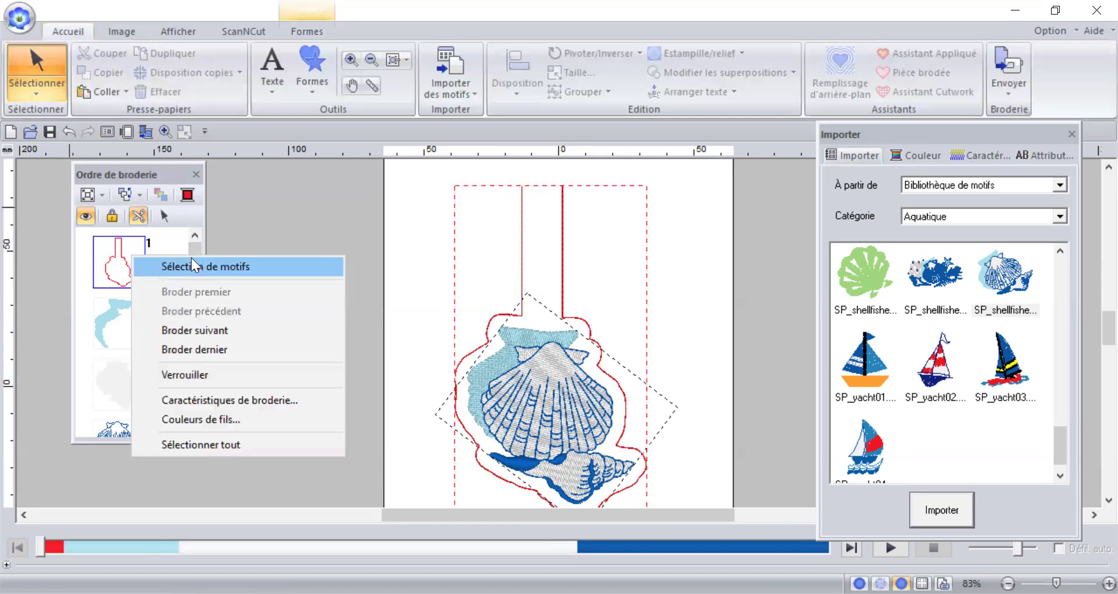
click(192, 265)
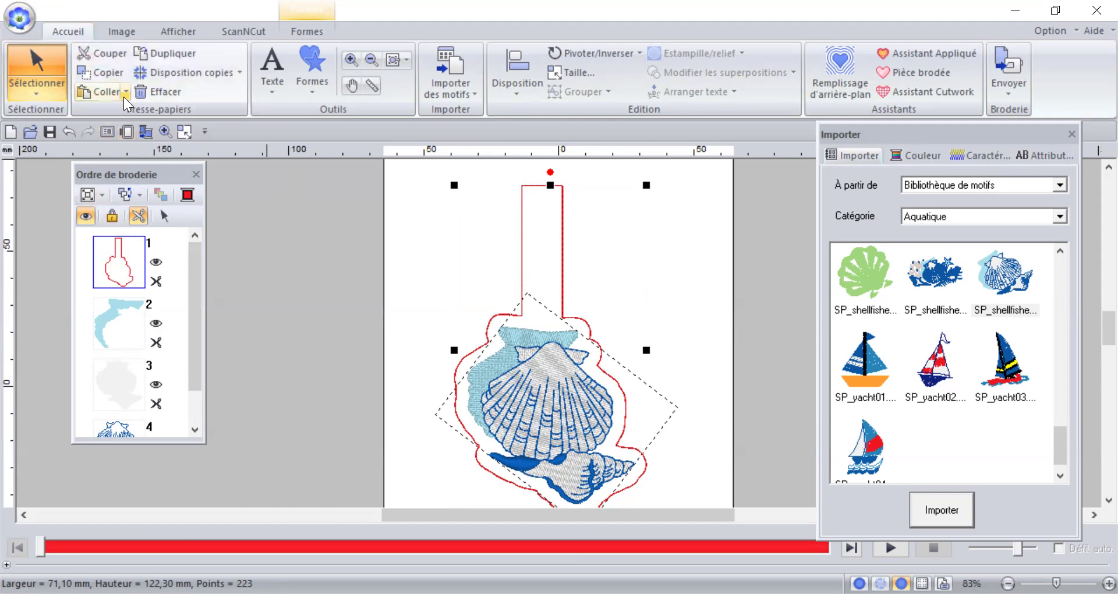
click(112, 69)
click(110, 85)
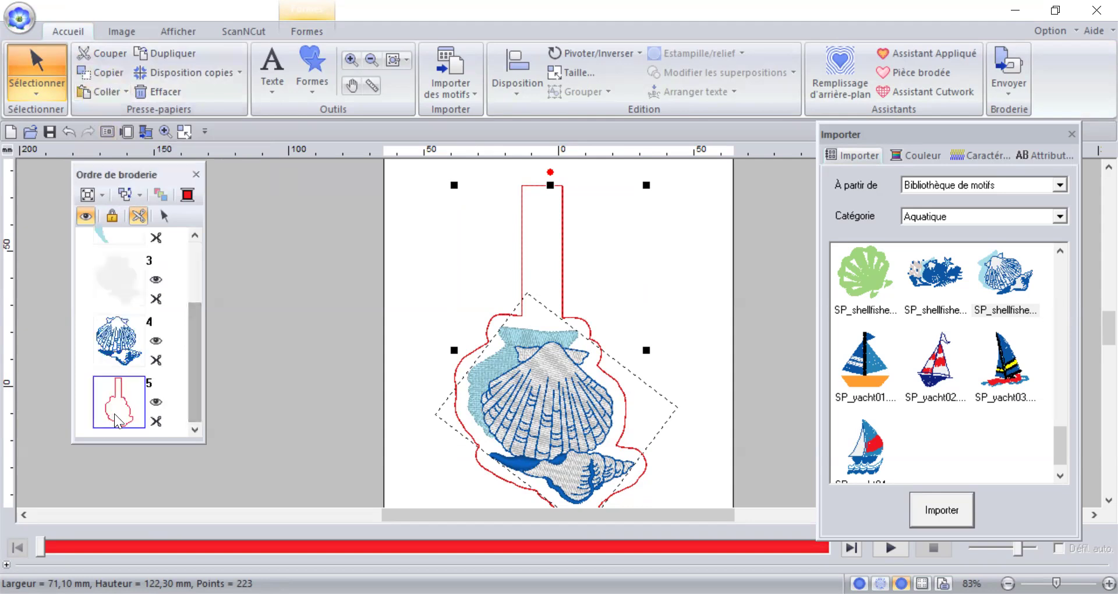
Colour the pasted outline 534 VERT SARCELLE and move it to second place in the embroidery order, right after the red outline.
click(306, 30)
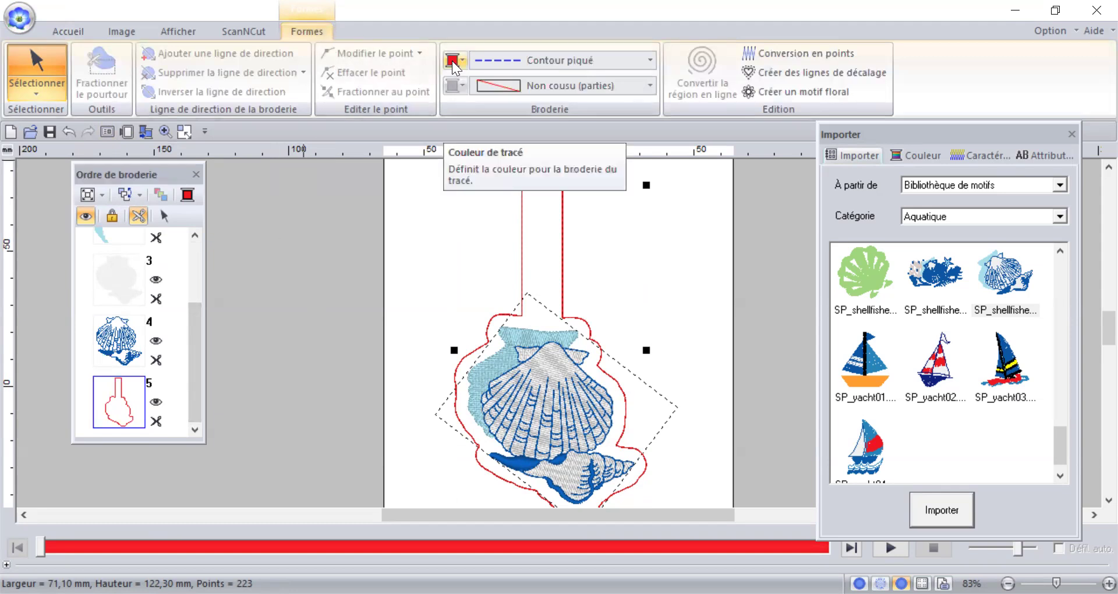
click(935, 156)
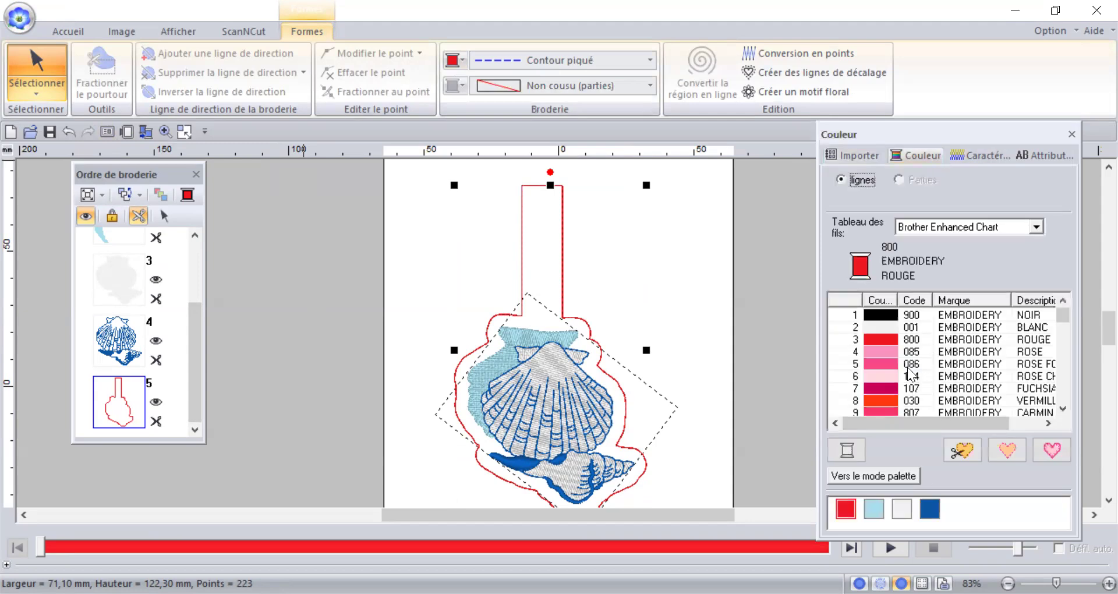
click(452, 61)
click(515, 142)
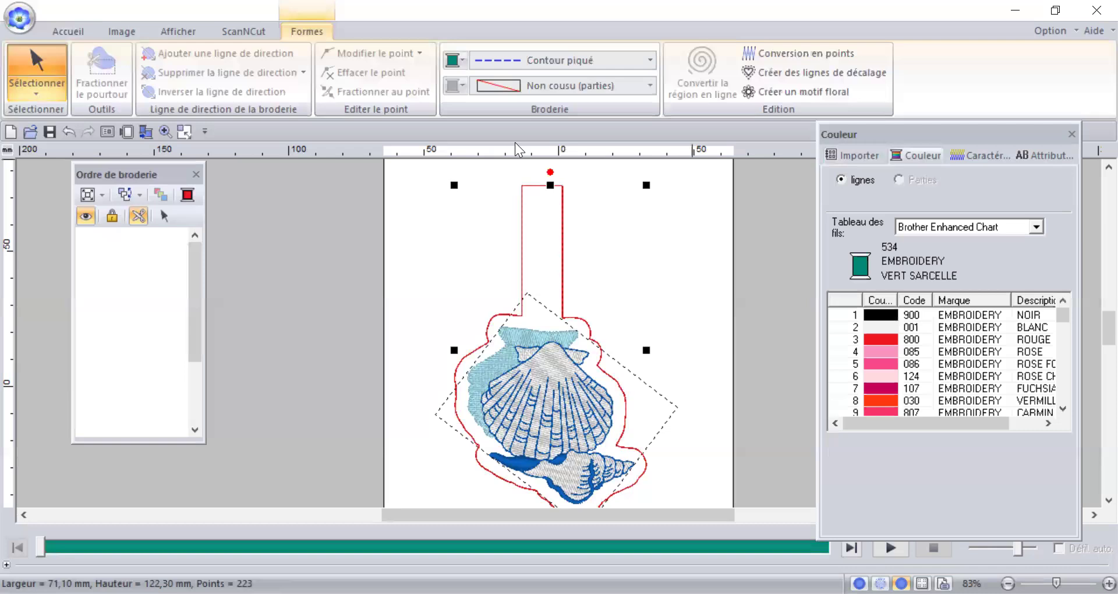
drag(197, 316, 196, 377)
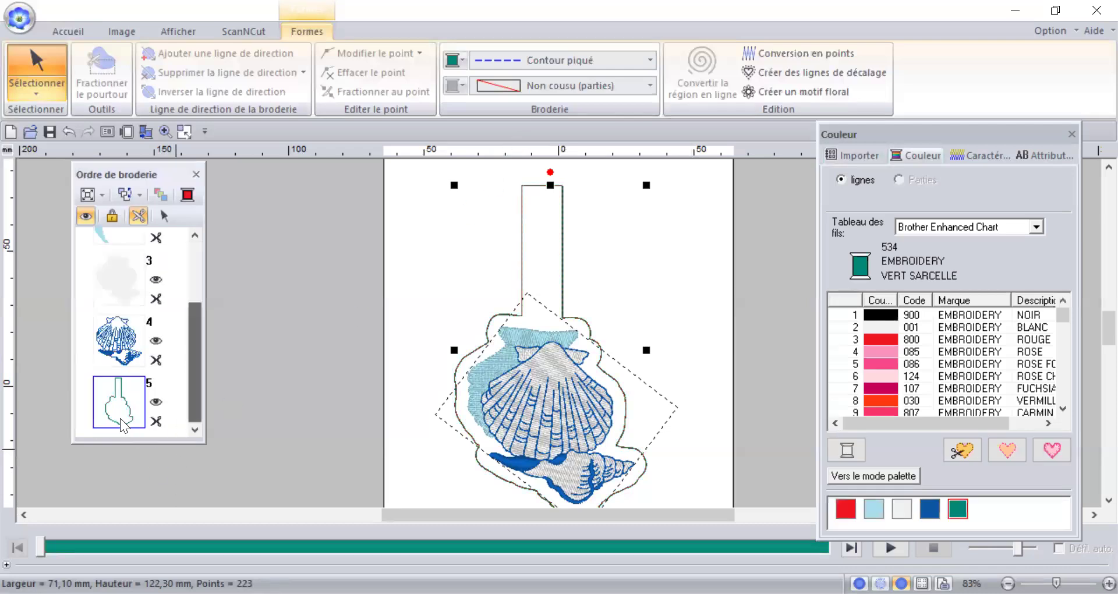
drag(124, 414, 127, 278)
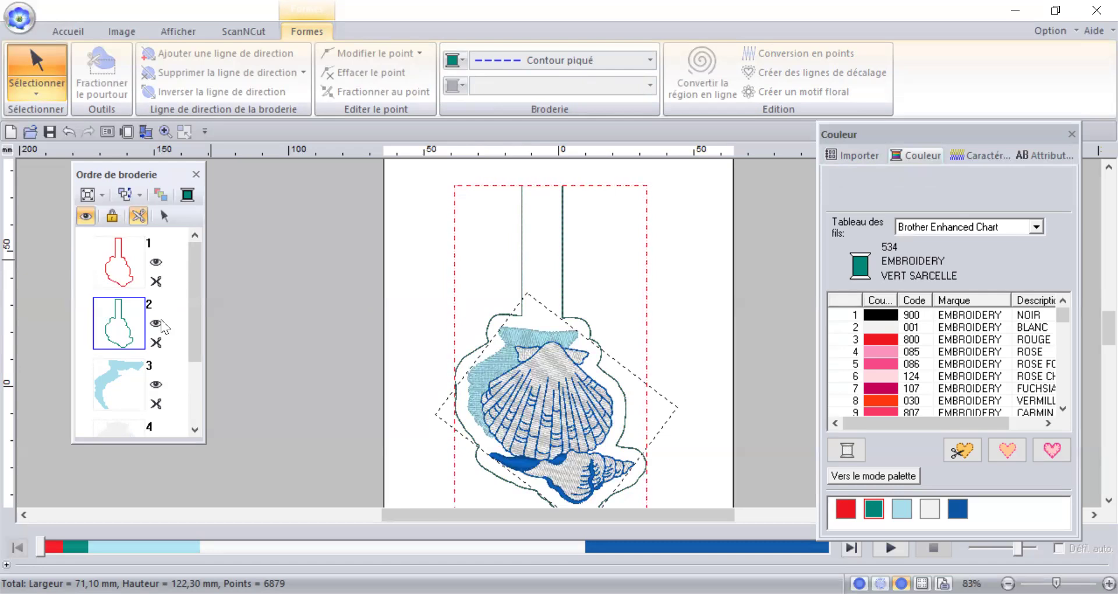
drag(190, 316, 201, 289)
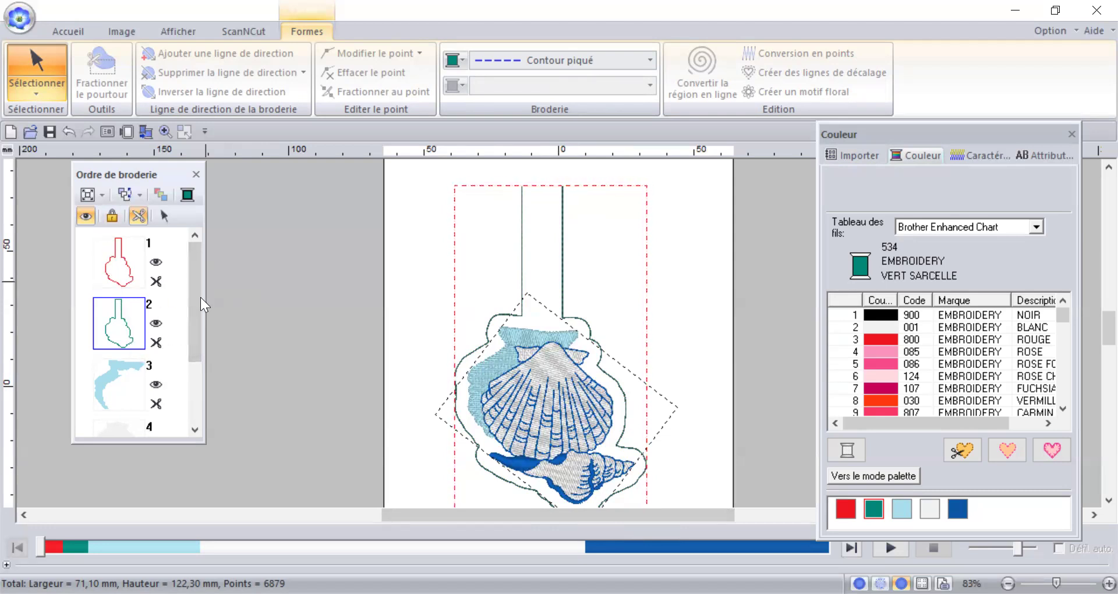
mouse_move(195, 282)
mouse_down()
mouse_move(193, 300)
mouse_move(195, 272)
mouse_up()
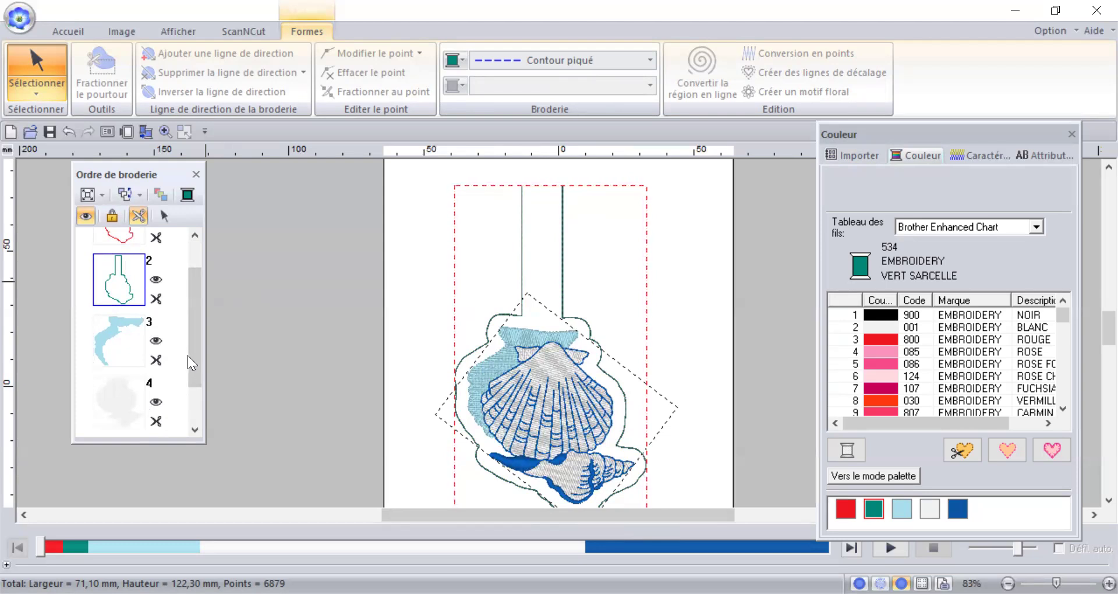
drag(191, 355, 194, 403)
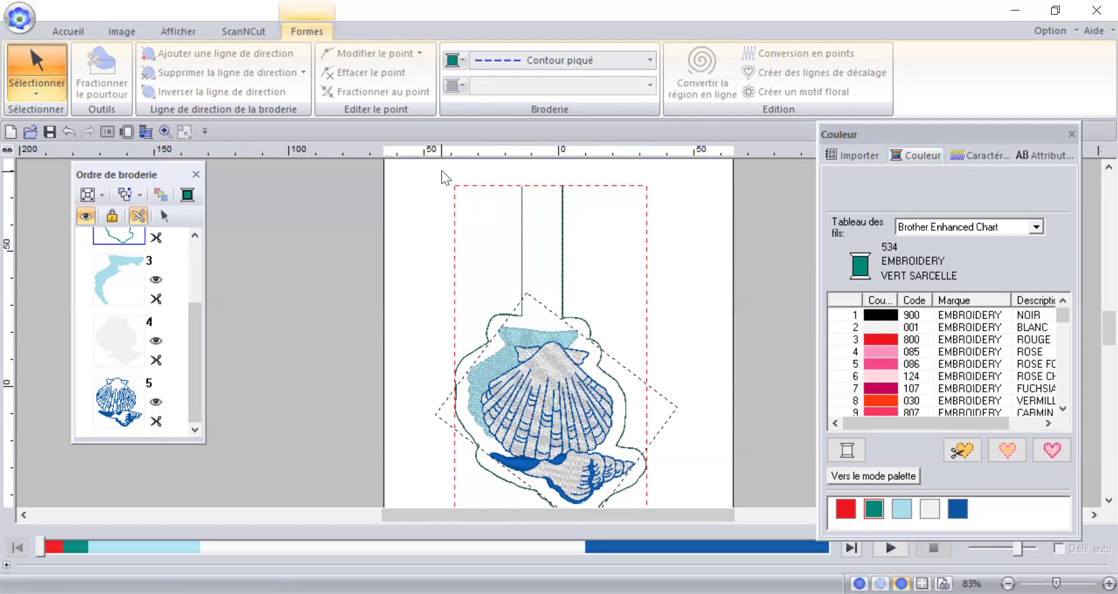
Select the teal outline, element 2 in the embroidery order, and paste a copy of it at the end of the order.
drag(198, 325, 187, 291)
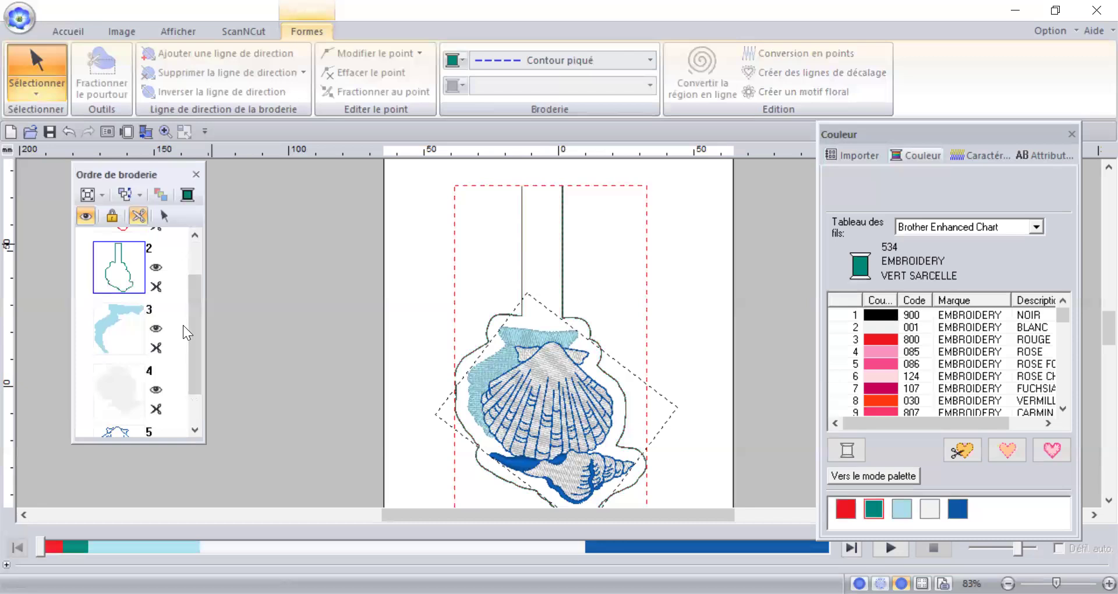
right_click(120, 267)
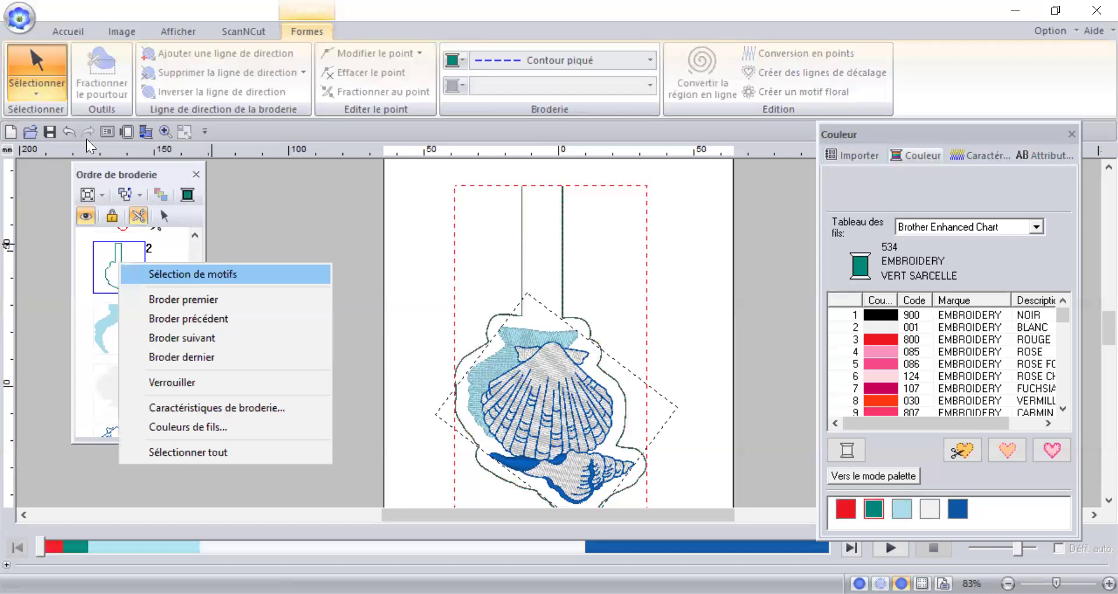
key(Return)
click(61, 29)
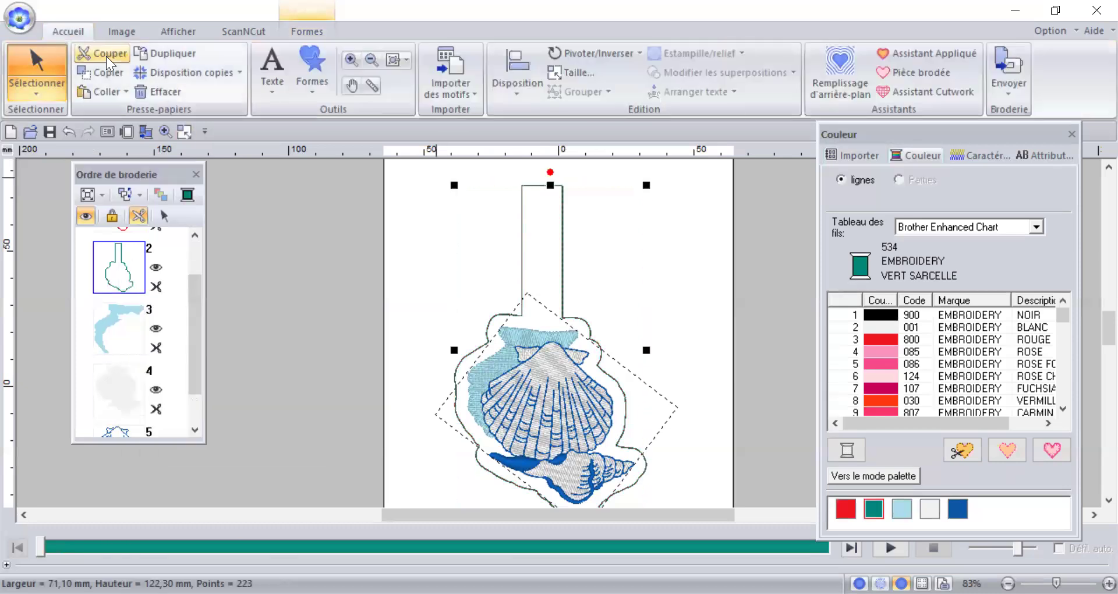
click(112, 75)
click(109, 90)
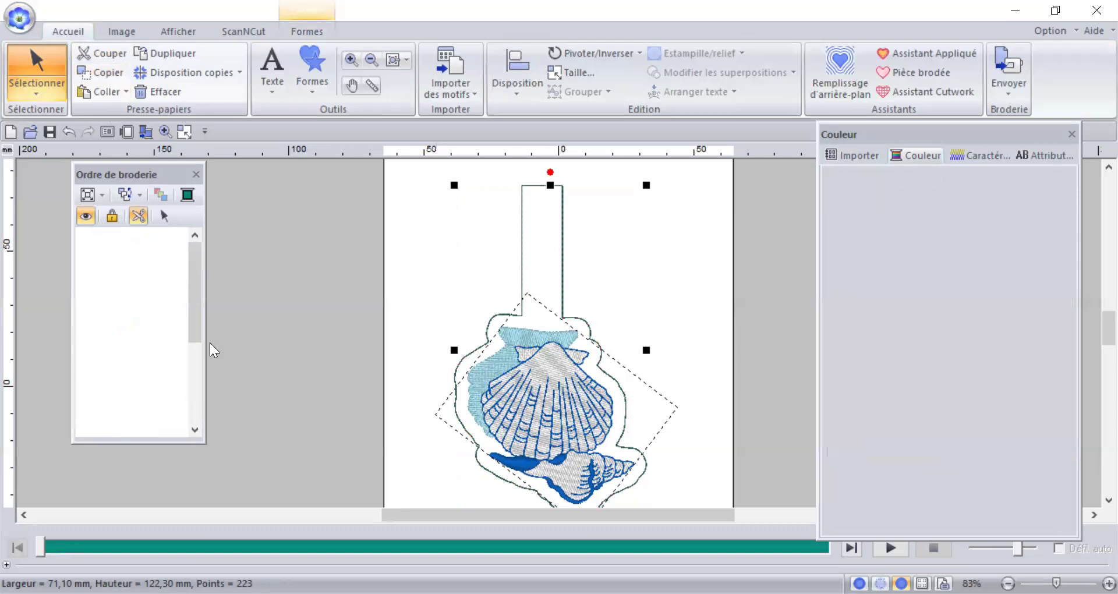
drag(195, 376, 194, 399)
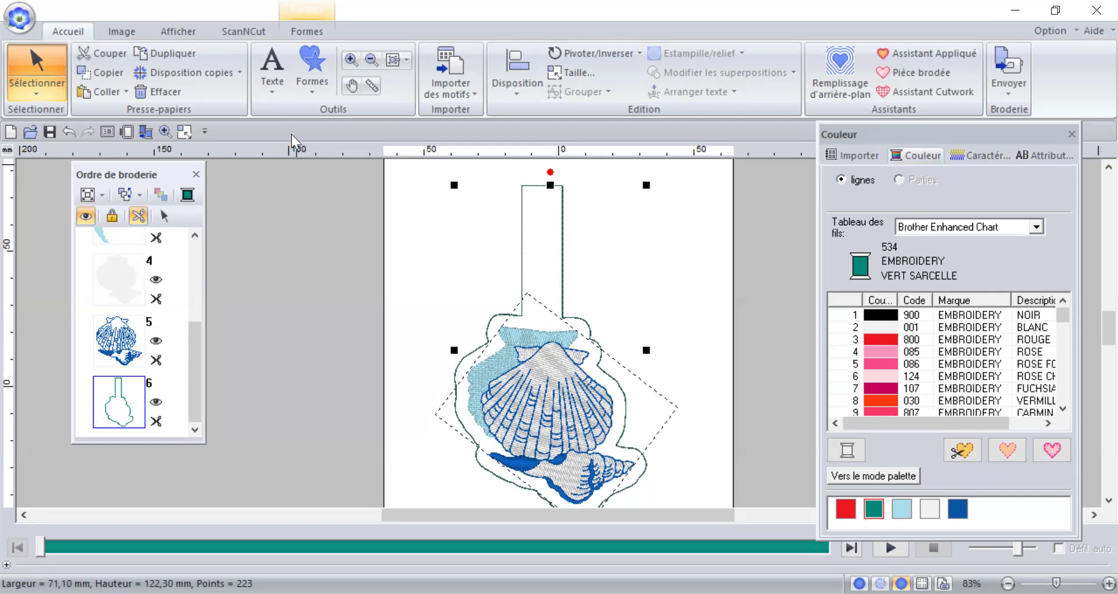
Paste one more copy of the teal outline at the end of the embroidery order.
click(312, 31)
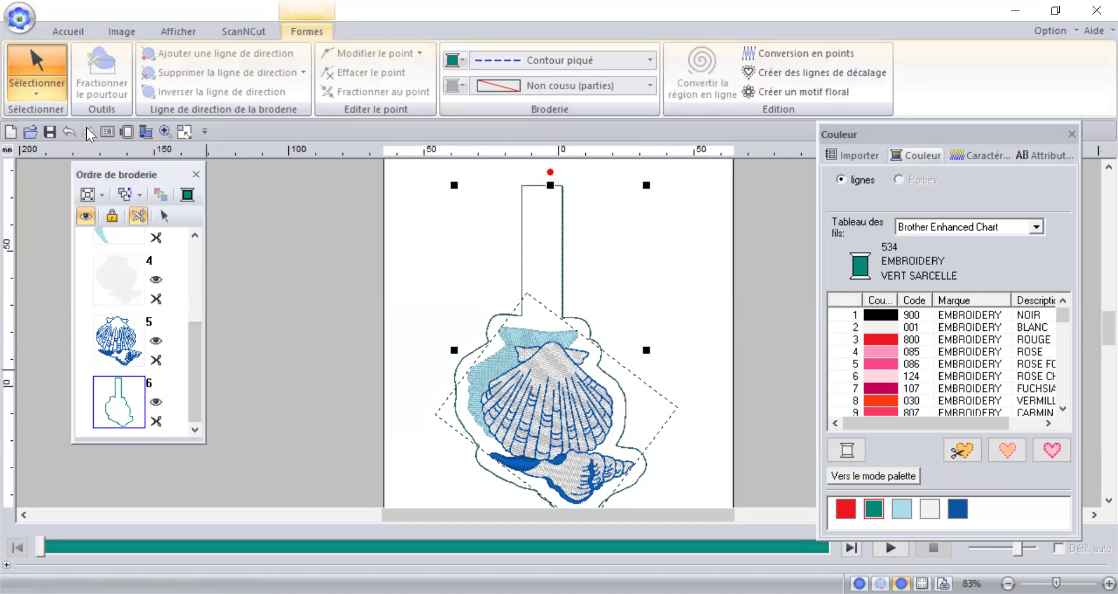
click(76, 30)
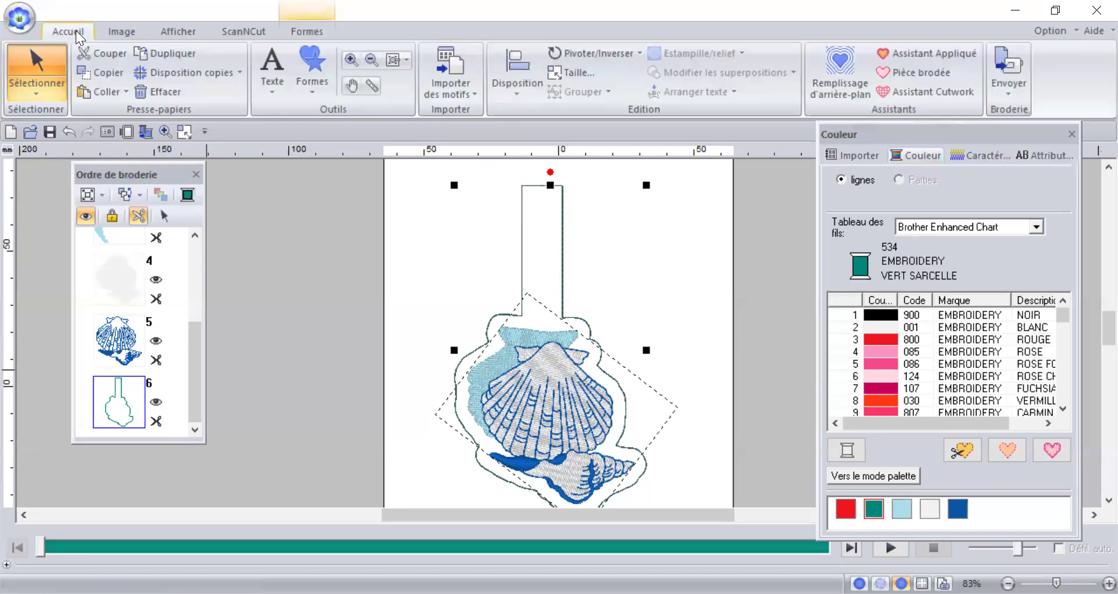
click(106, 87)
drag(198, 291, 194, 376)
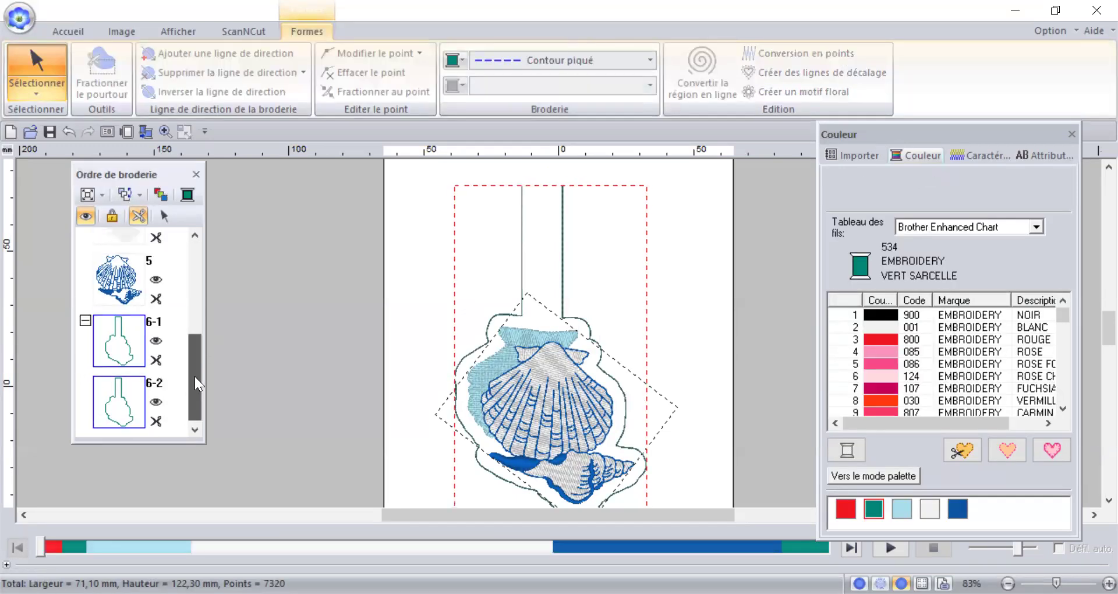
Select the last teal outline copy, 6-2 in the embroidery order, and colour it 405 BLEU.
click(245, 388)
click(120, 401)
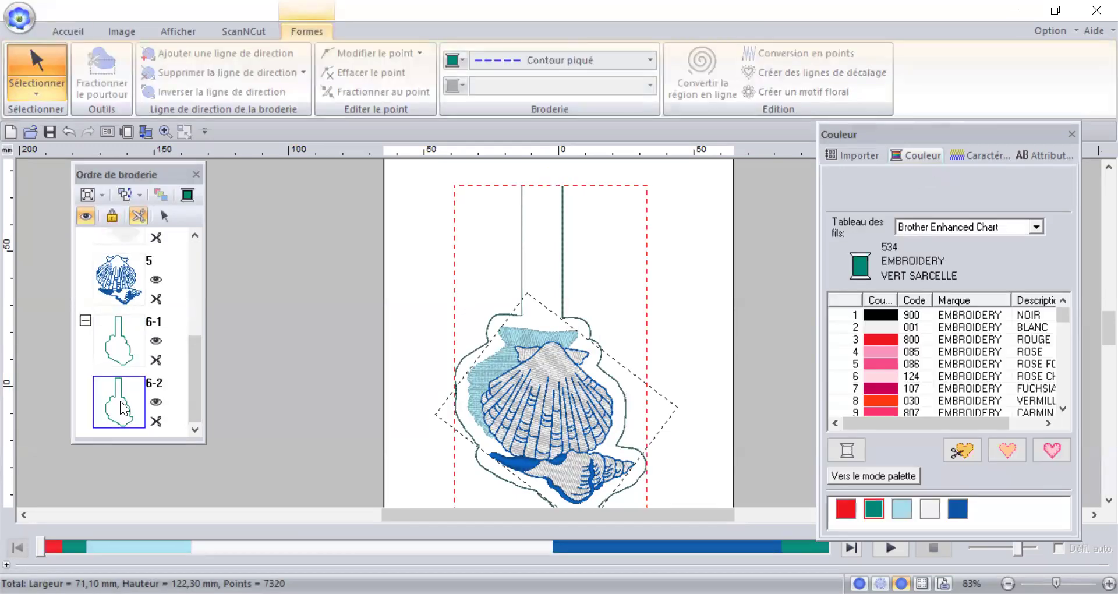
right_click(120, 401)
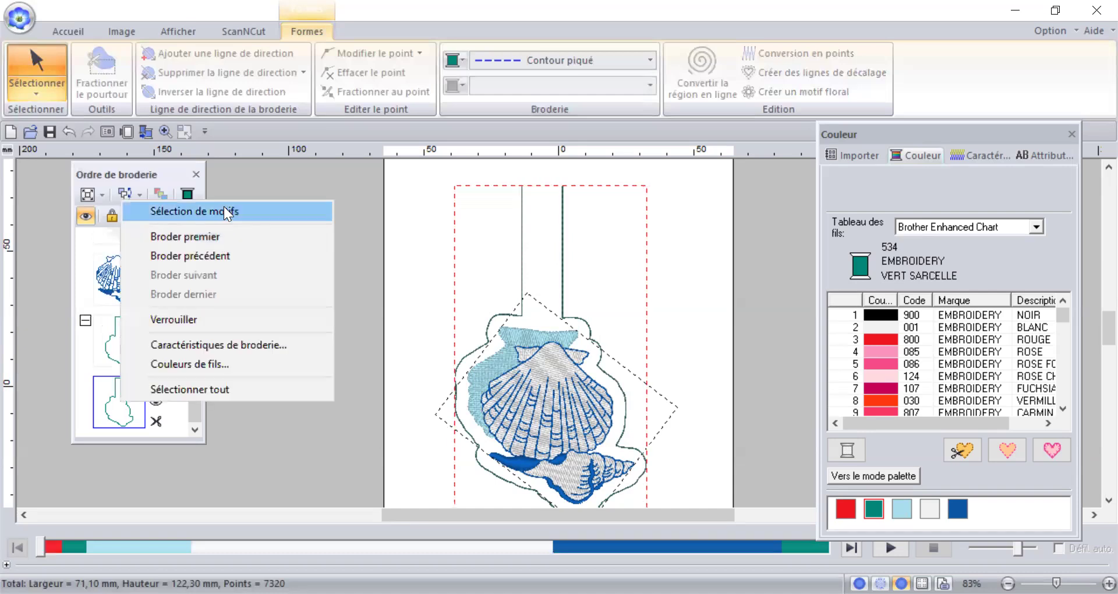
click(223, 210)
click(118, 399)
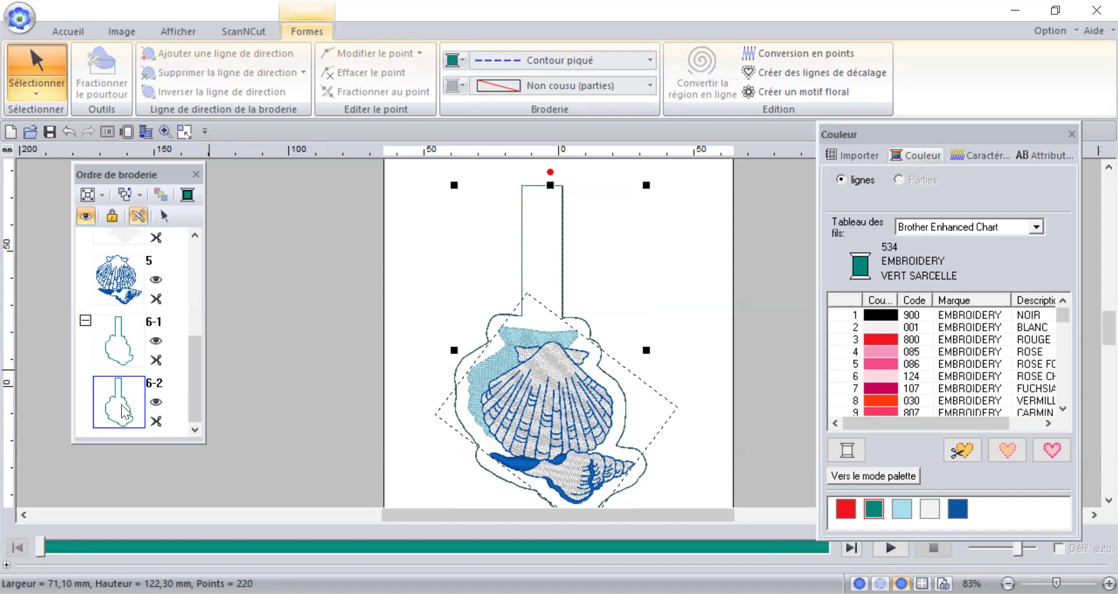
click(453, 61)
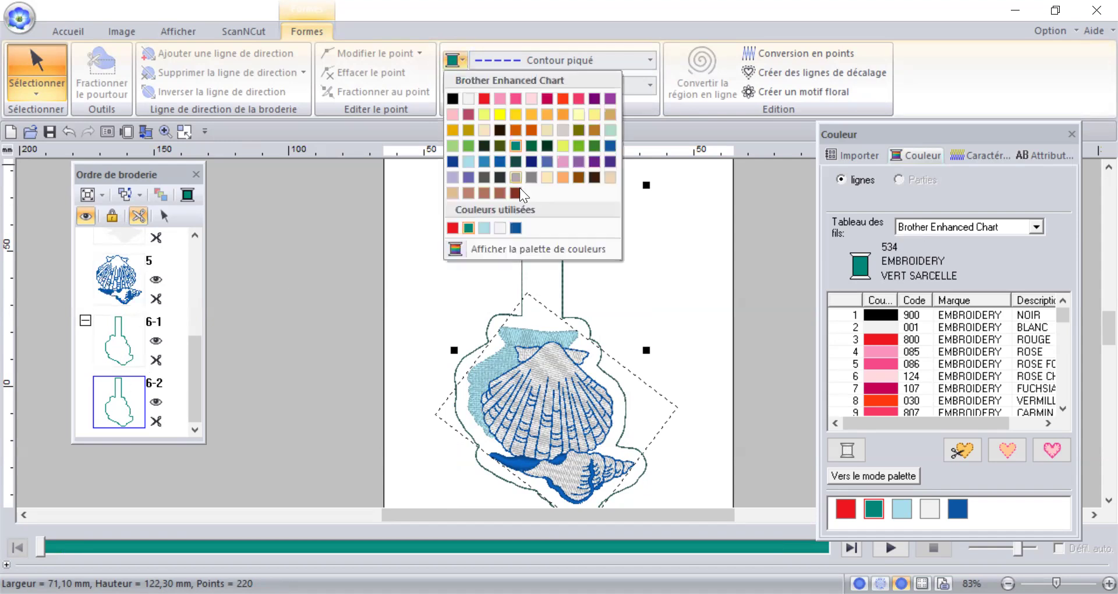
click(516, 228)
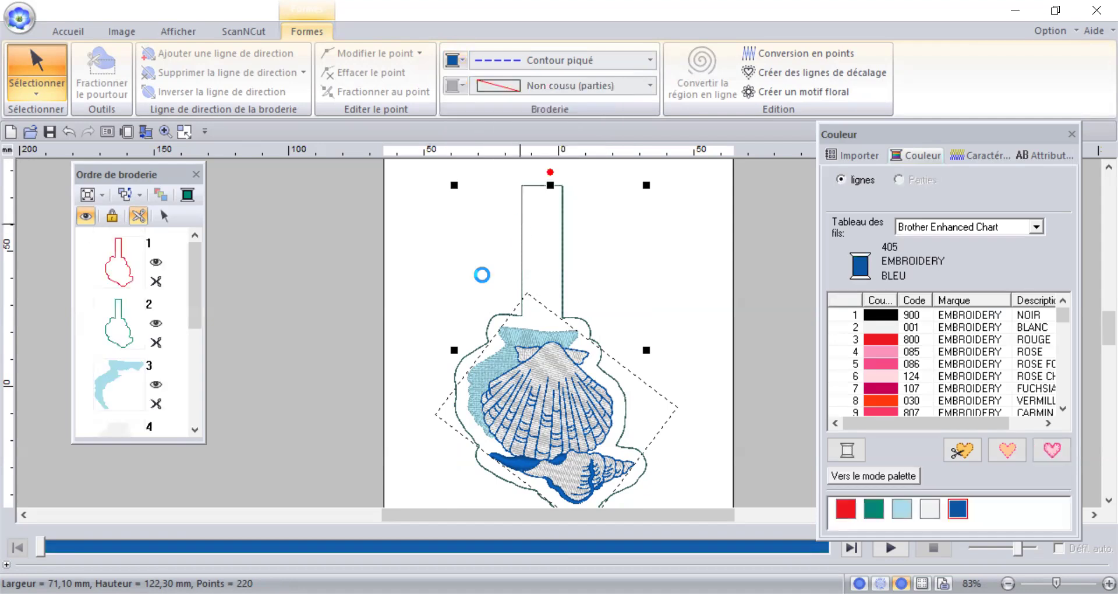
drag(192, 304, 195, 410)
click(124, 414)
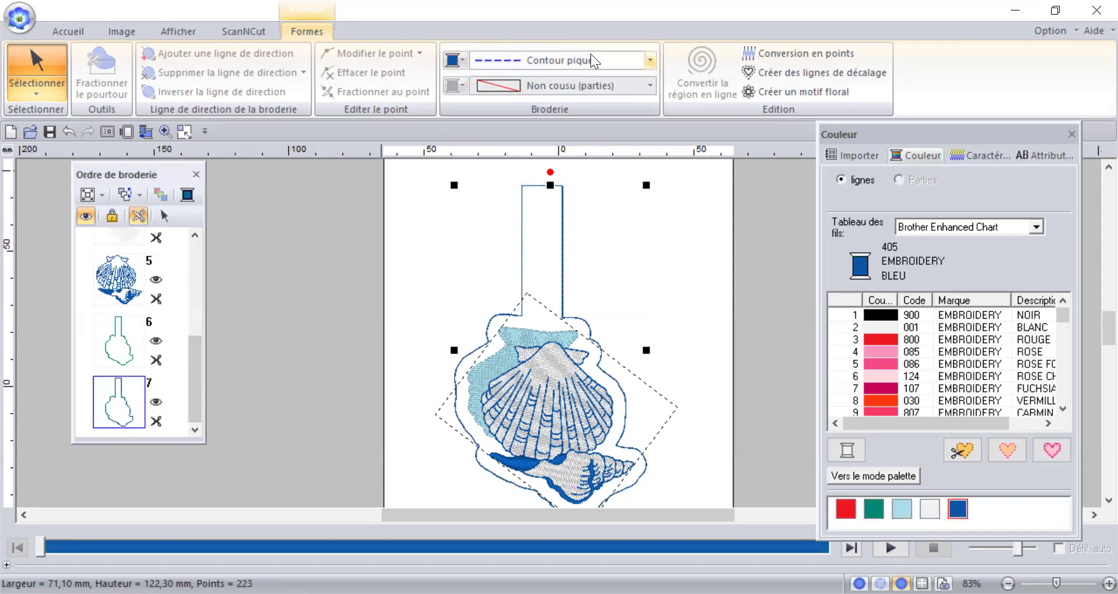
Change the stitch type of the blue outline, the last element in the embroidery order, to Point zigzag.
click(651, 61)
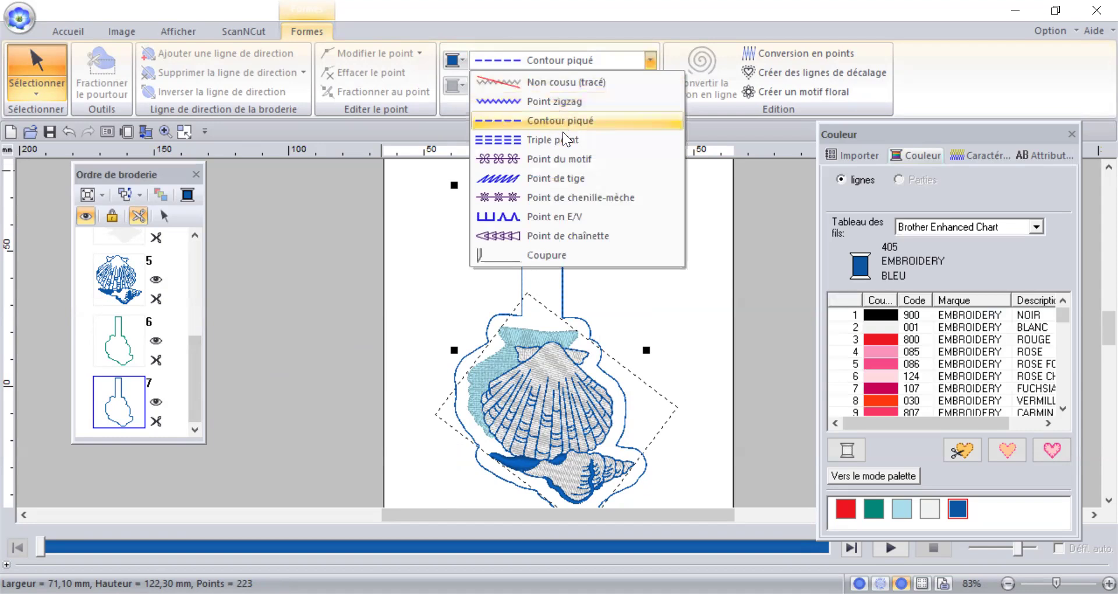
click(537, 101)
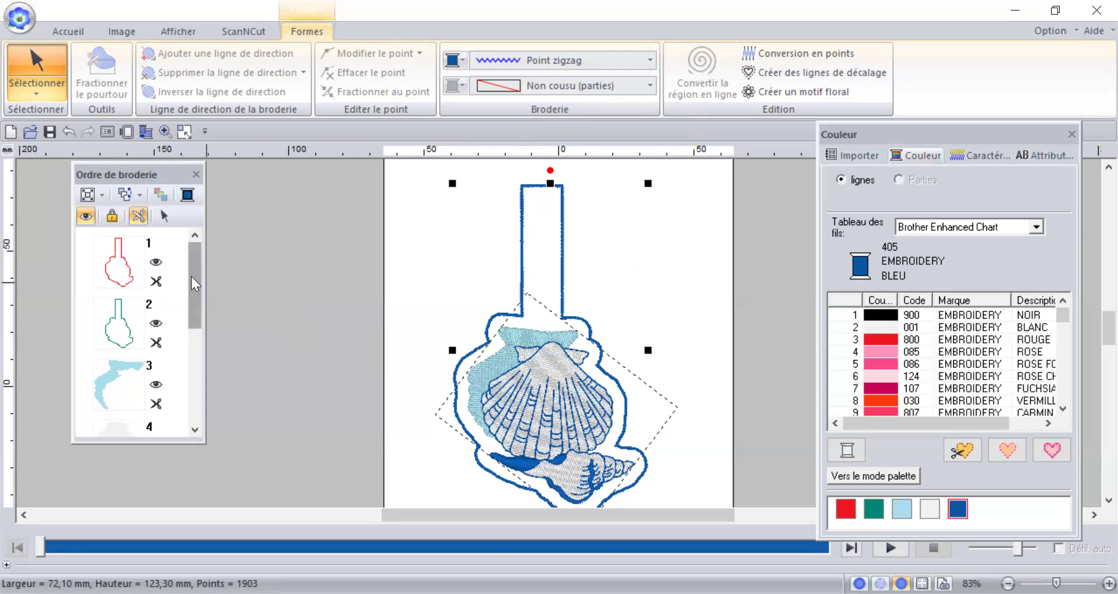
drag(191, 276, 196, 382)
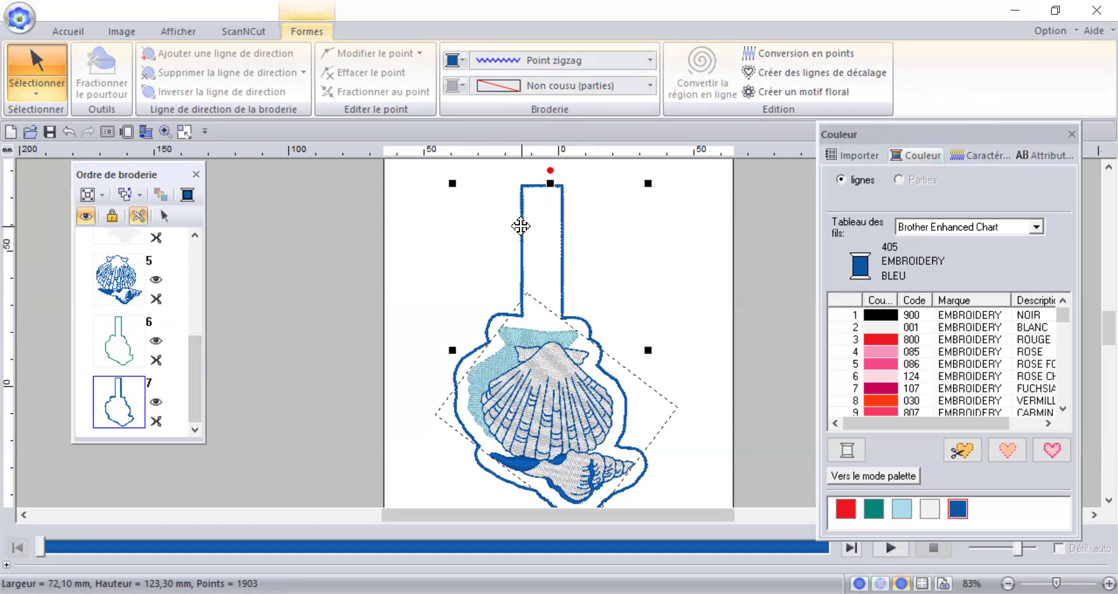
Set the zigzag width of the blue outline to 1,6 mm in its line embroidery attributes.
click(986, 158)
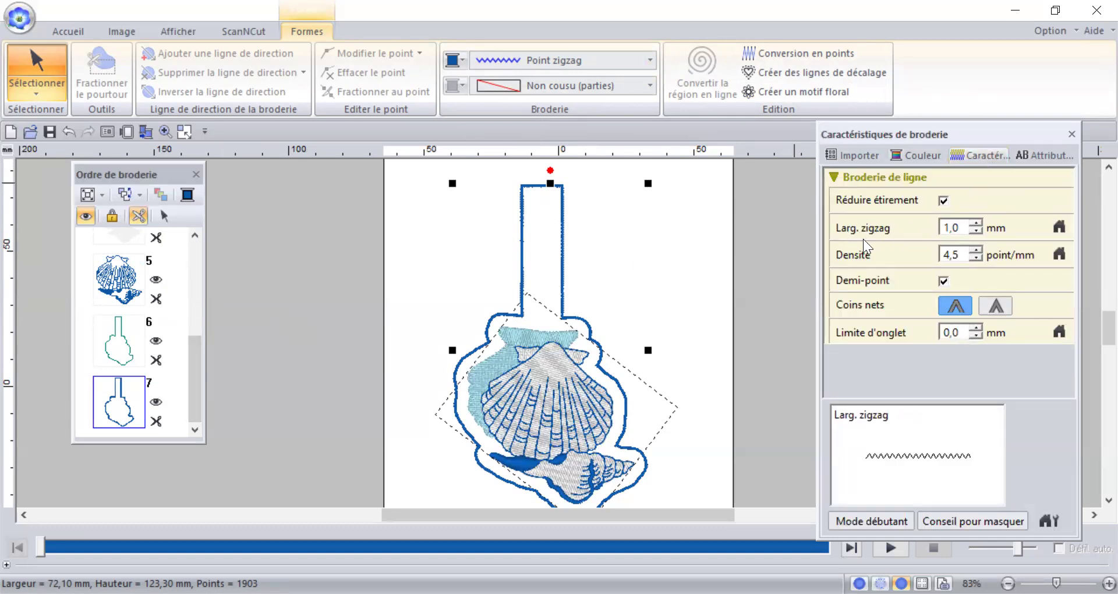
click(975, 223)
click(974, 223)
click(974, 223)
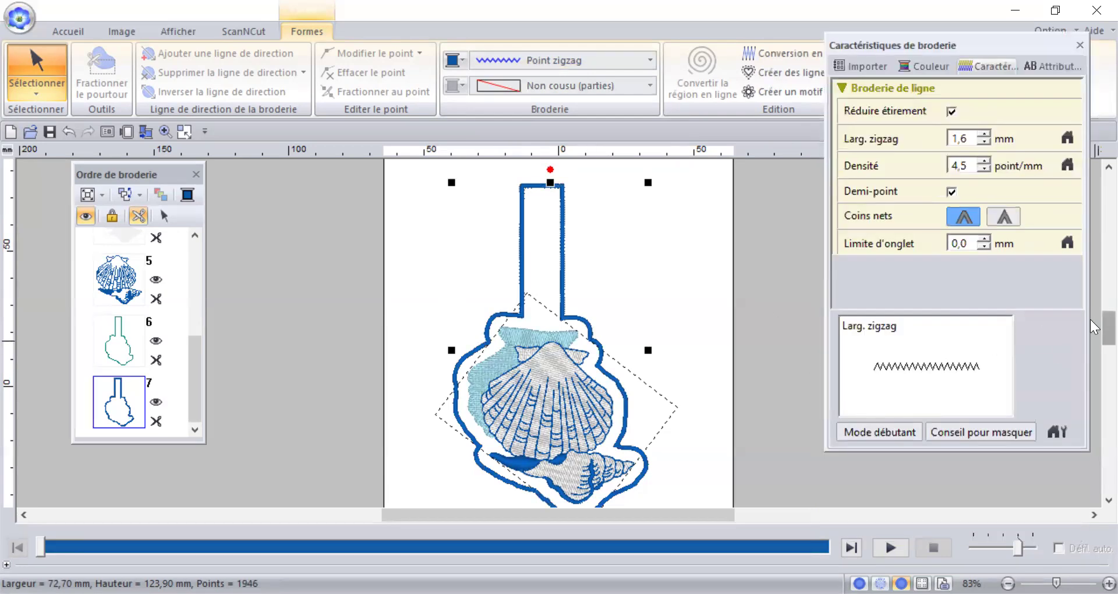
scroll(1090, 319, down, 3)
scroll(1090, 326, up, 1)
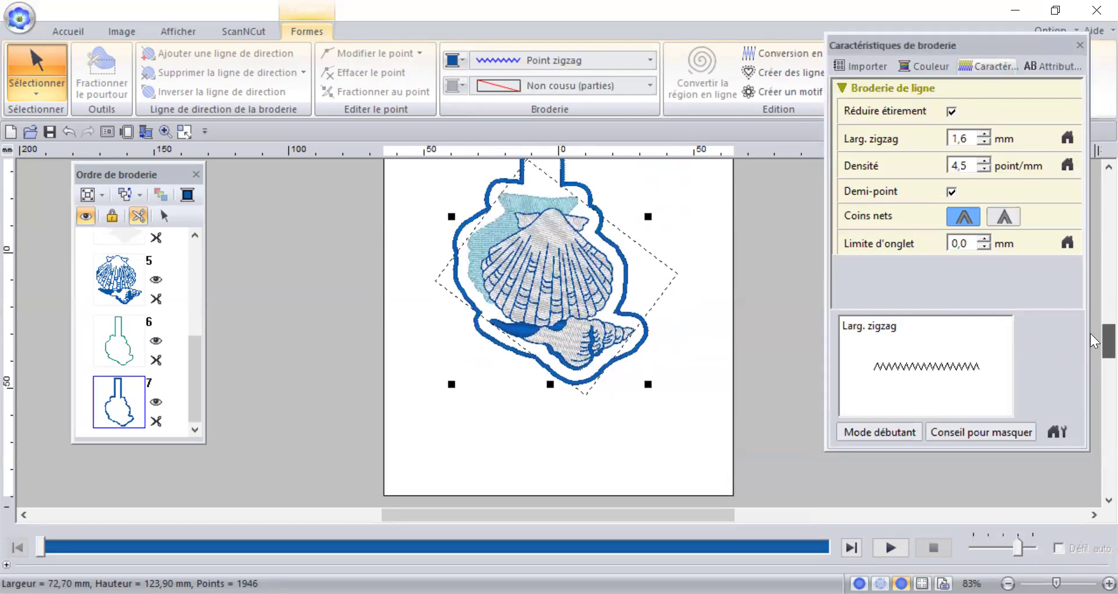
scroll(1094, 341, up, 2)
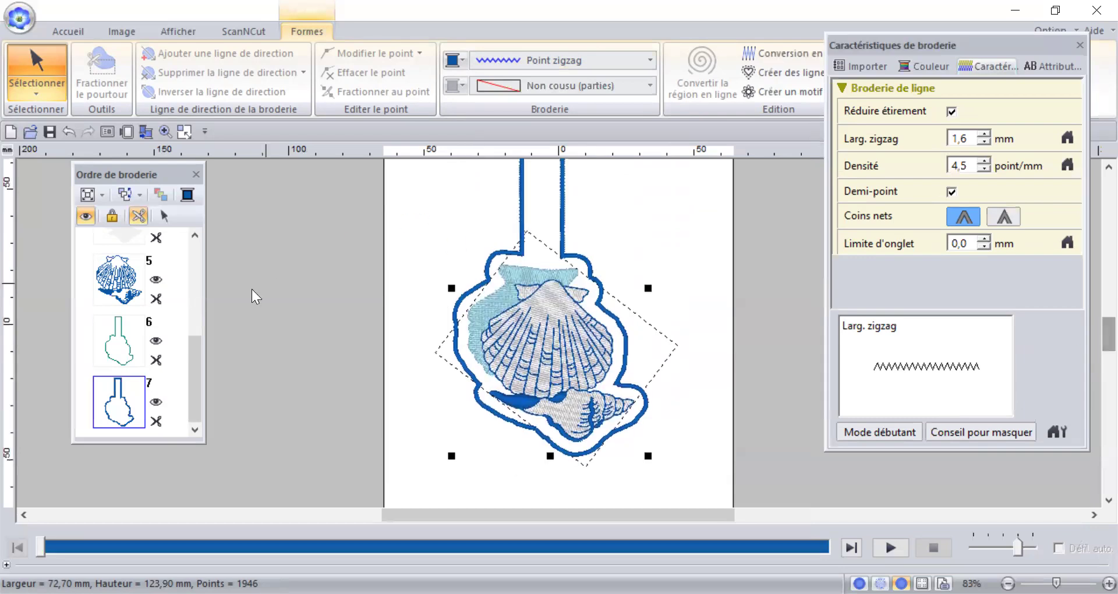
mouse_move(194, 383)
mouse_down()
mouse_move(195, 237)
mouse_move(195, 373)
mouse_up()
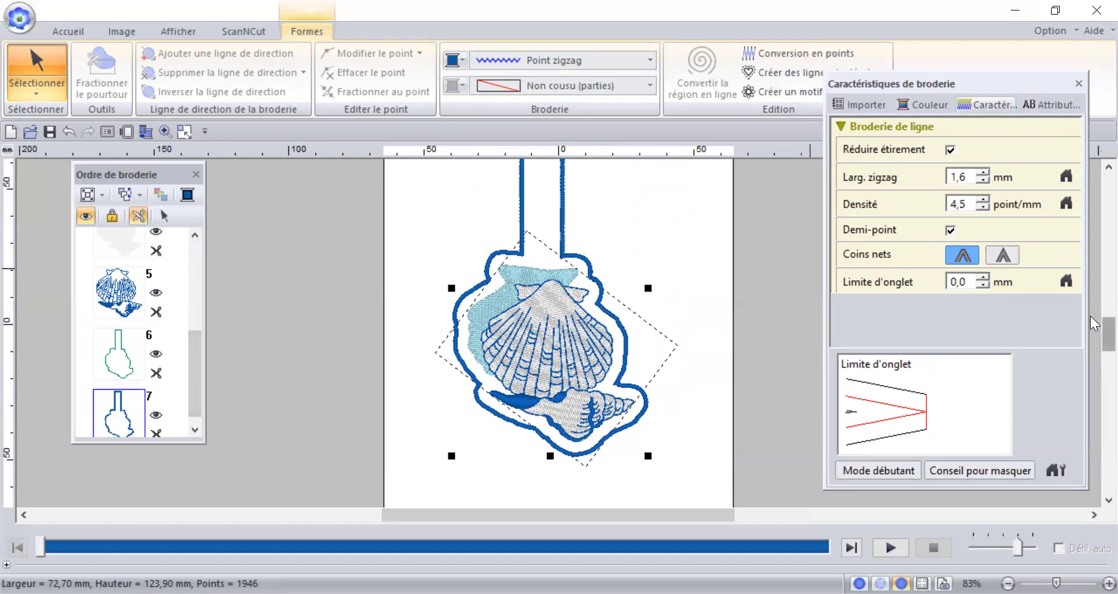
scroll(373, 249, up, 3)
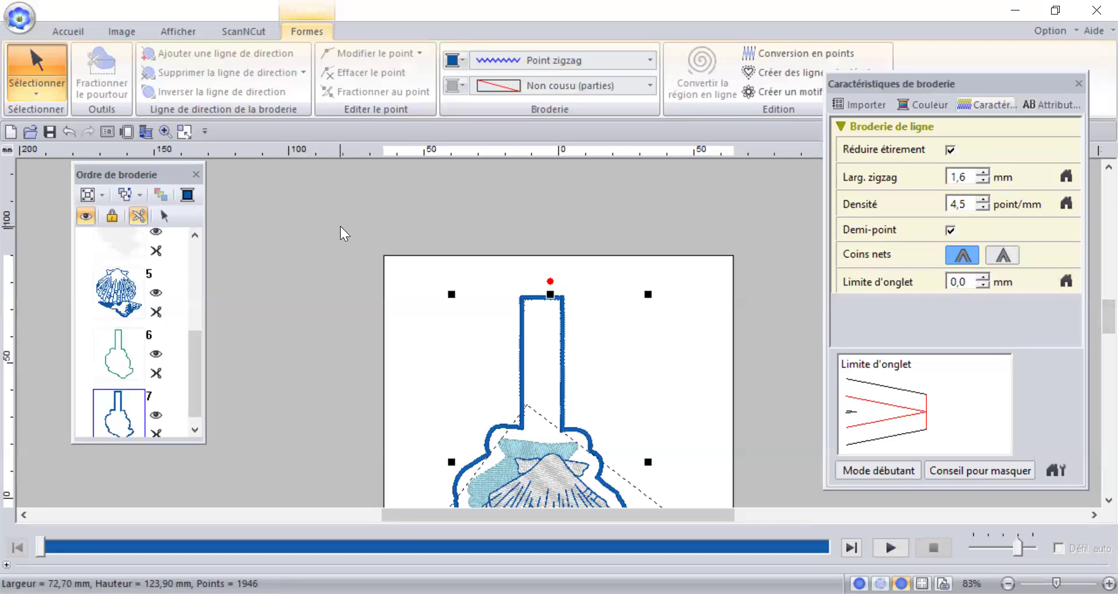